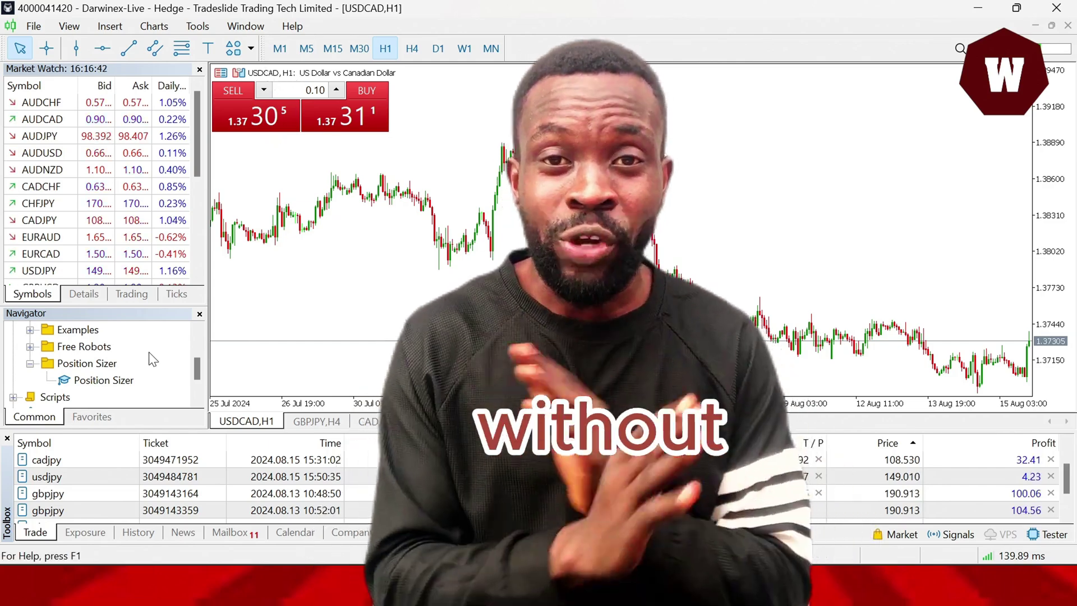
# Step: Load Position Sizer on a chart, nudge its panel right, and open the EarnForex page
pyautogui.moveTo(103, 379); pyautogui.dragTo(492, 244)
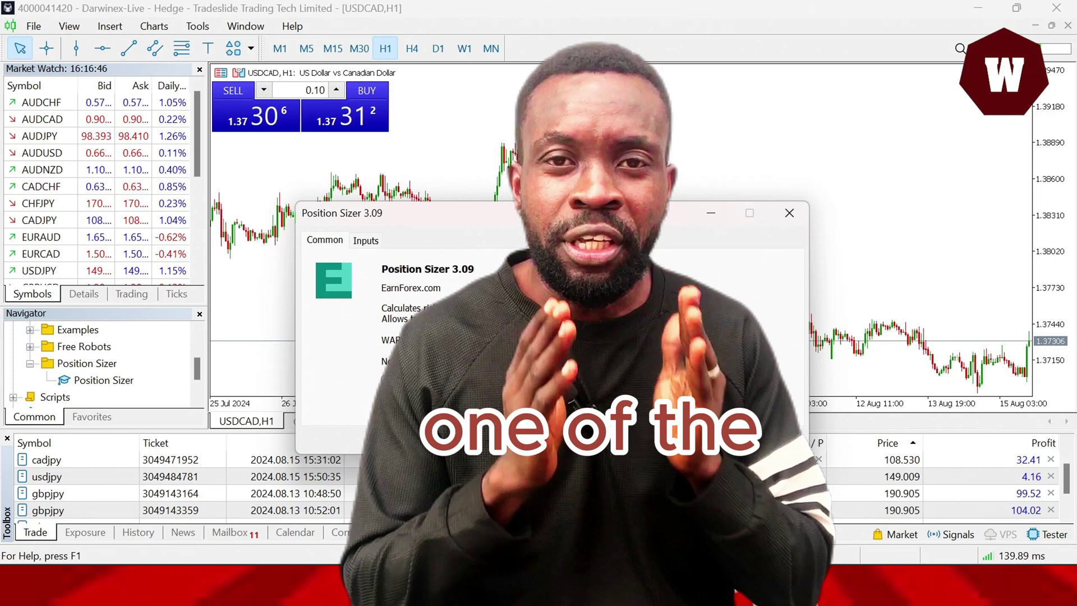
pyautogui.press('Return')
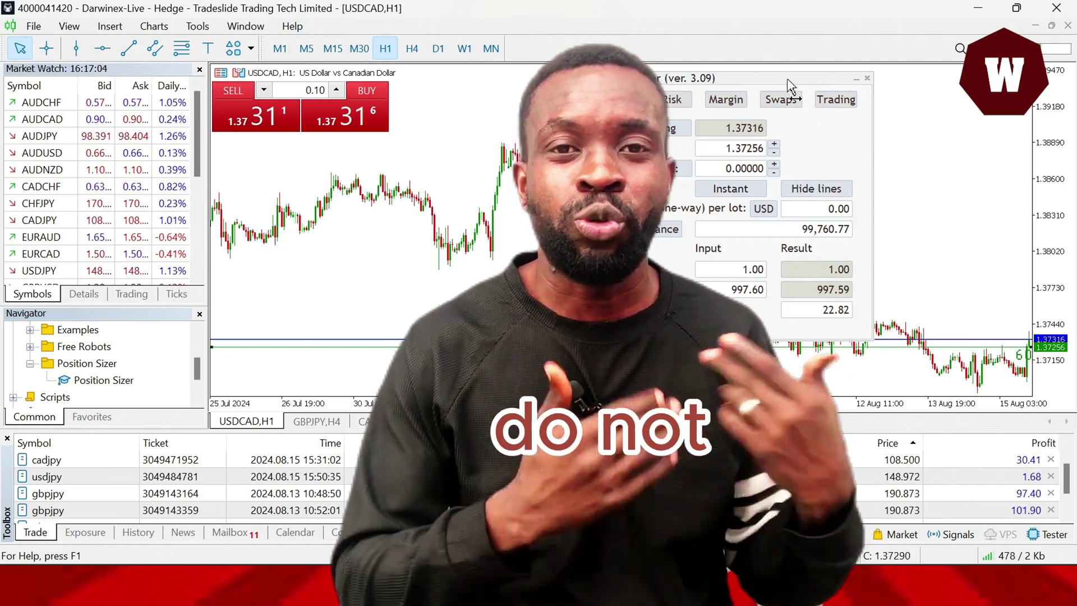
pyautogui.moveTo(789, 80); pyautogui.dragTo(833, 77)
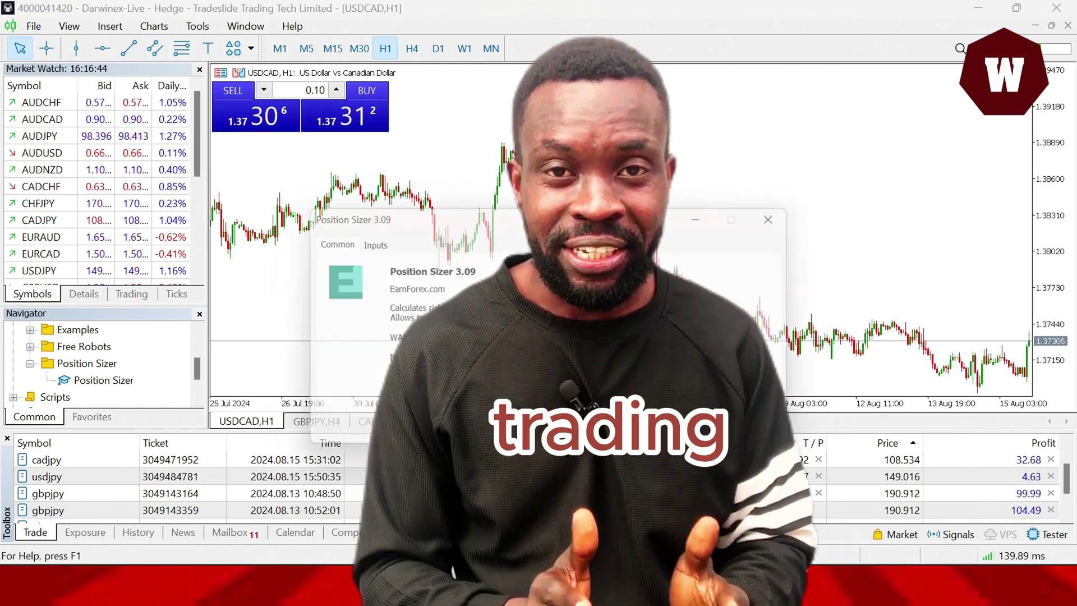
pyautogui.press('Return')
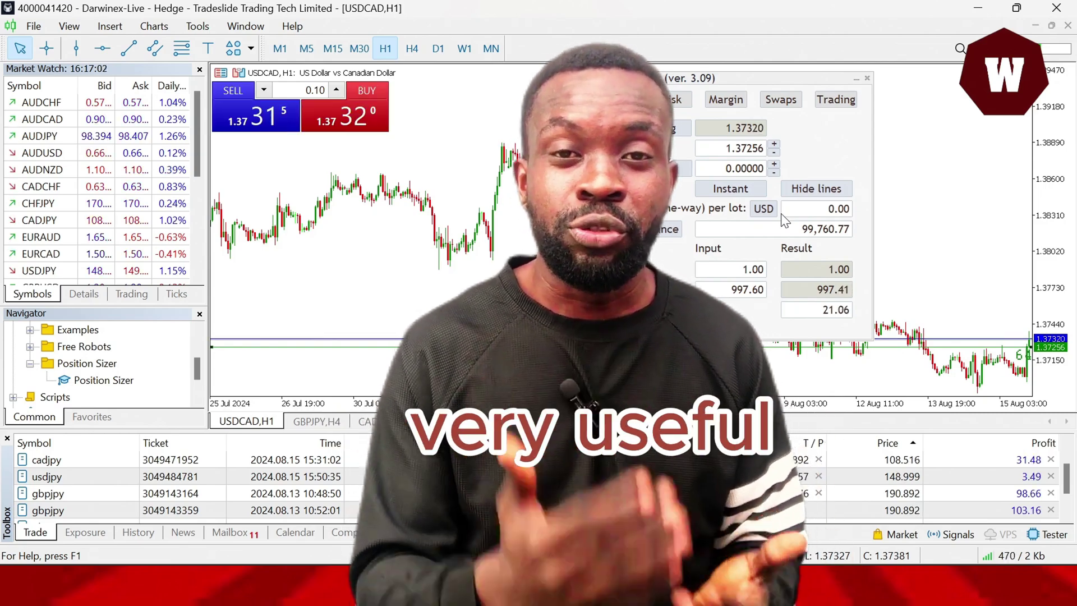
pyautogui.moveTo(789, 80); pyautogui.dragTo(833, 76)
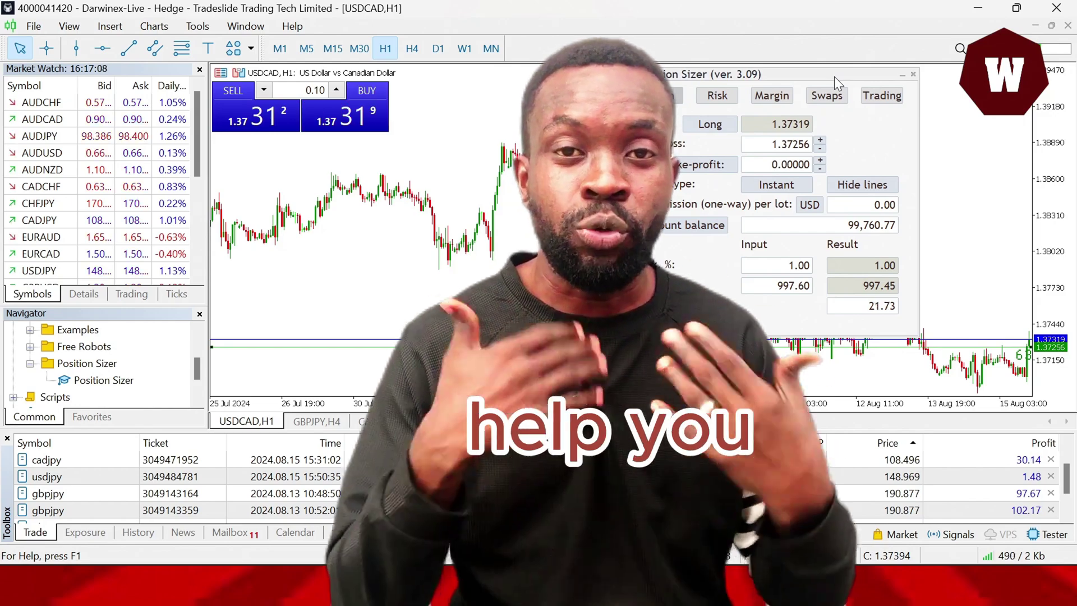
pyautogui.click(990, 9)
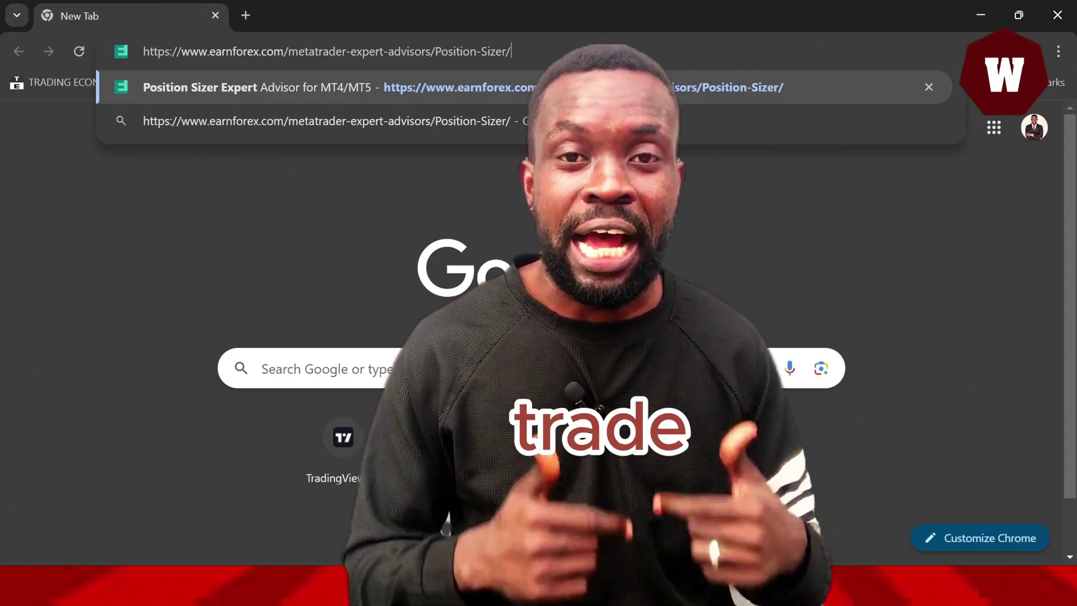
pyautogui.press('Return')
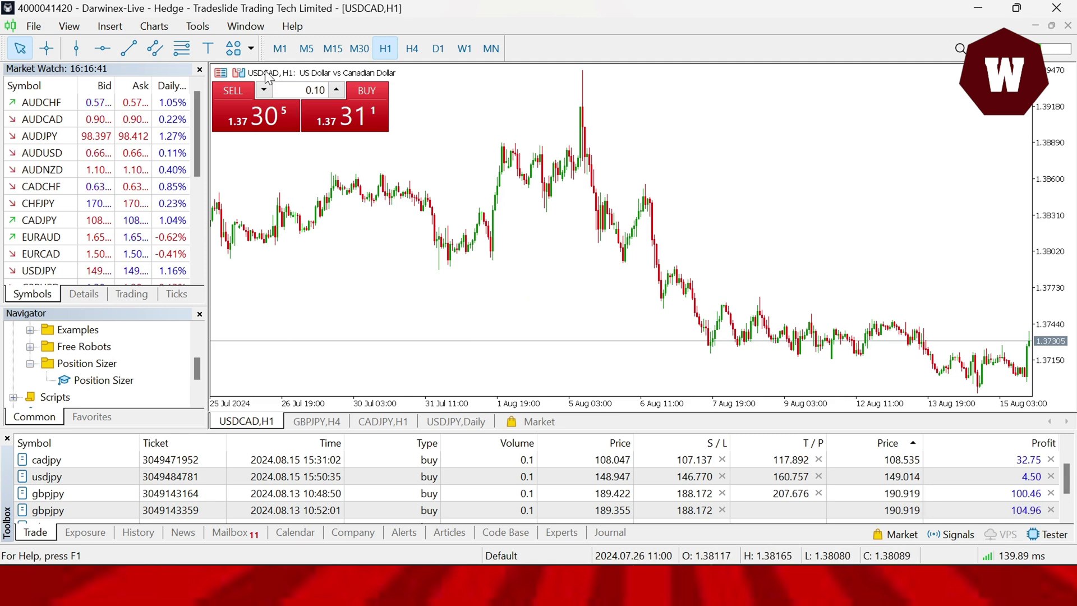
# Step: Attach Position Sizer to the USDCAD chart, shift its panel right, and minimize the Darwinex terminal
pyautogui.moveTo(104, 380); pyautogui.dragTo(484, 302)
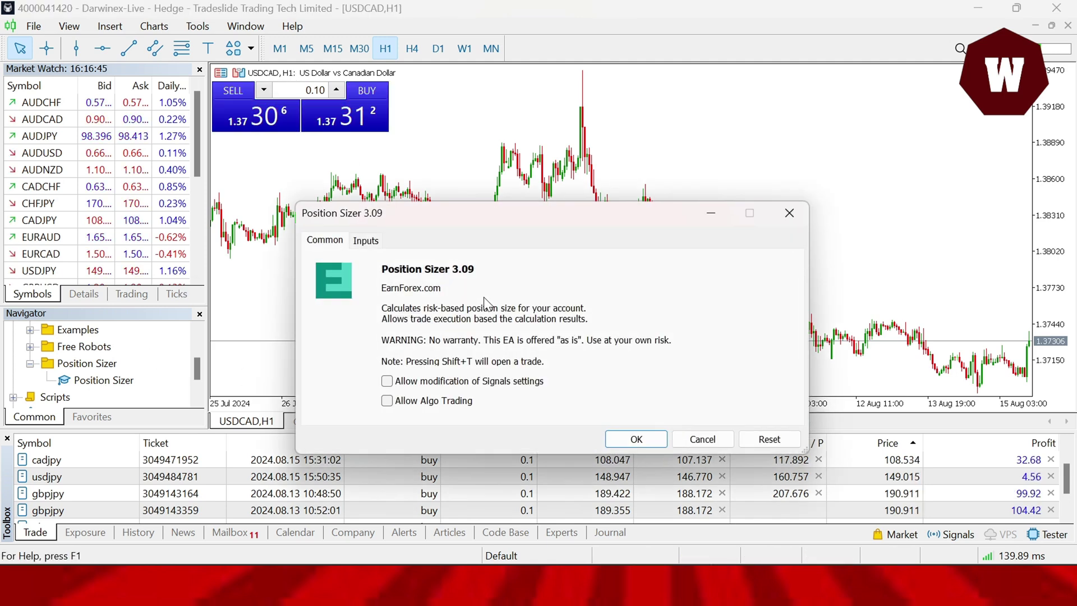
pyautogui.click(637, 438)
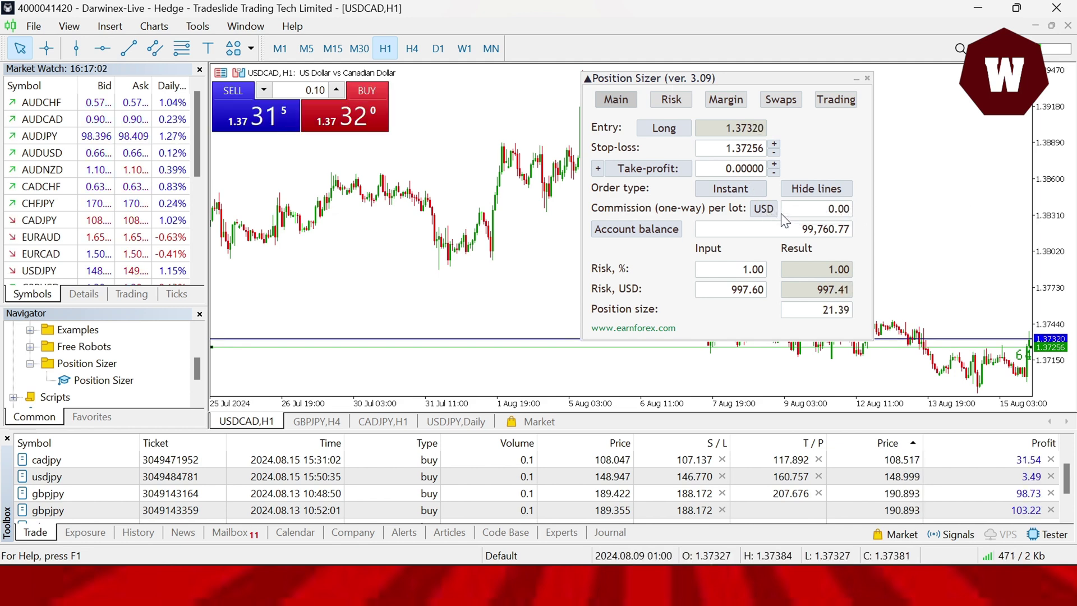
pyautogui.moveTo(788, 80); pyautogui.dragTo(834, 75)
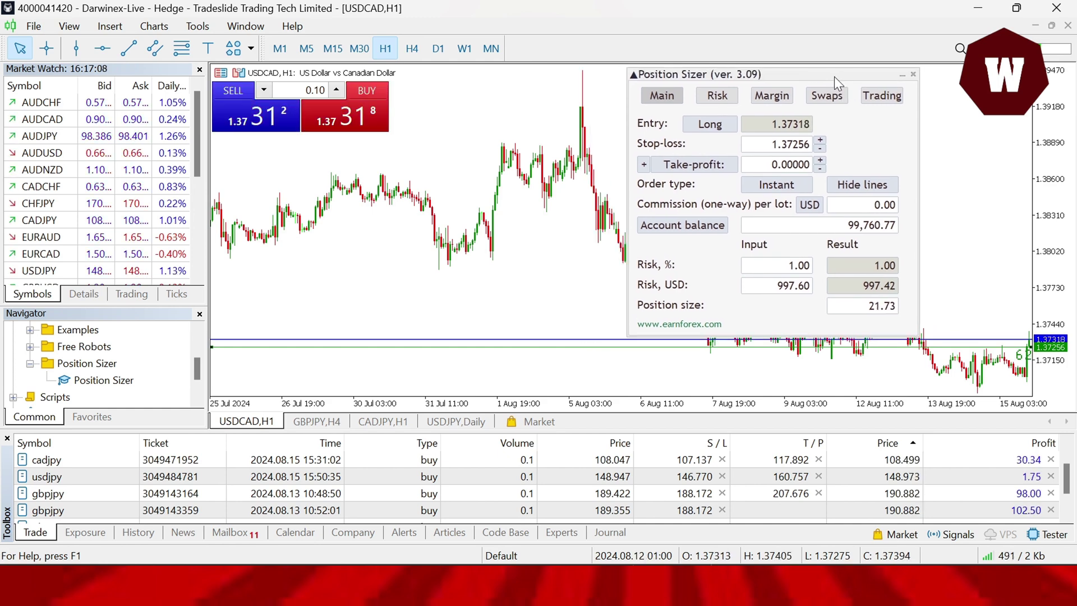
pyautogui.click(977, 9)
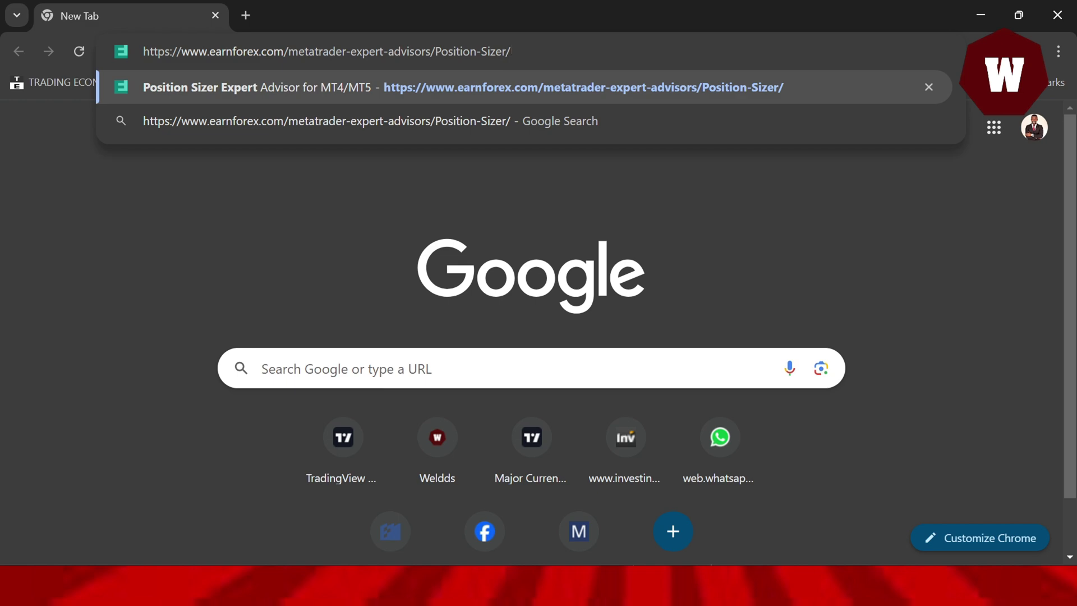
# Step: Load the EarnForex Position Sizer page and download 'Position Sizer for MetaTrader 5'
pyautogui.press('Return')
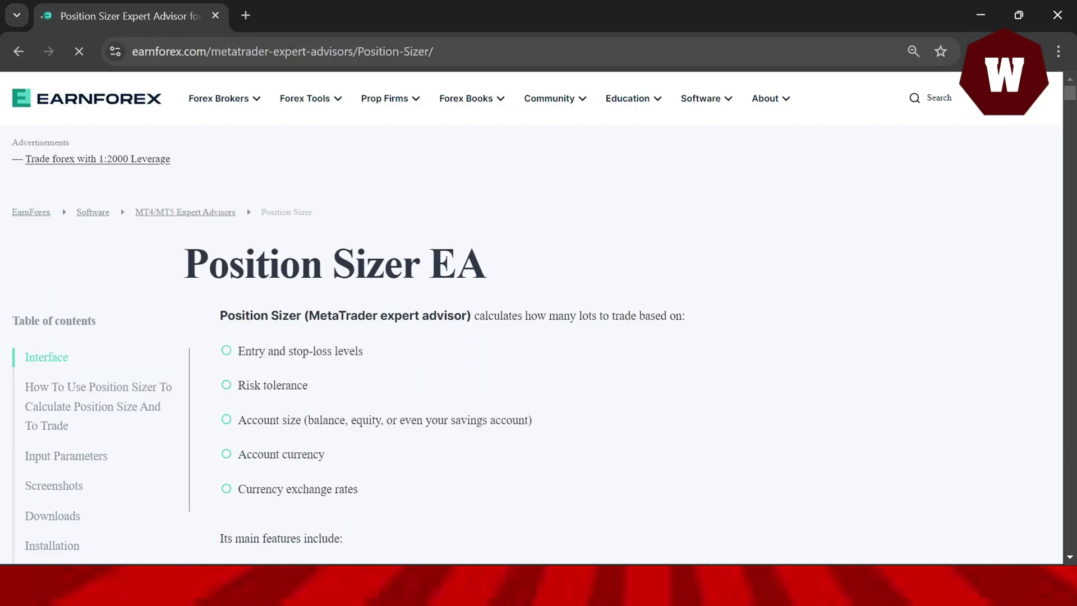
pyautogui.click(357, 95)
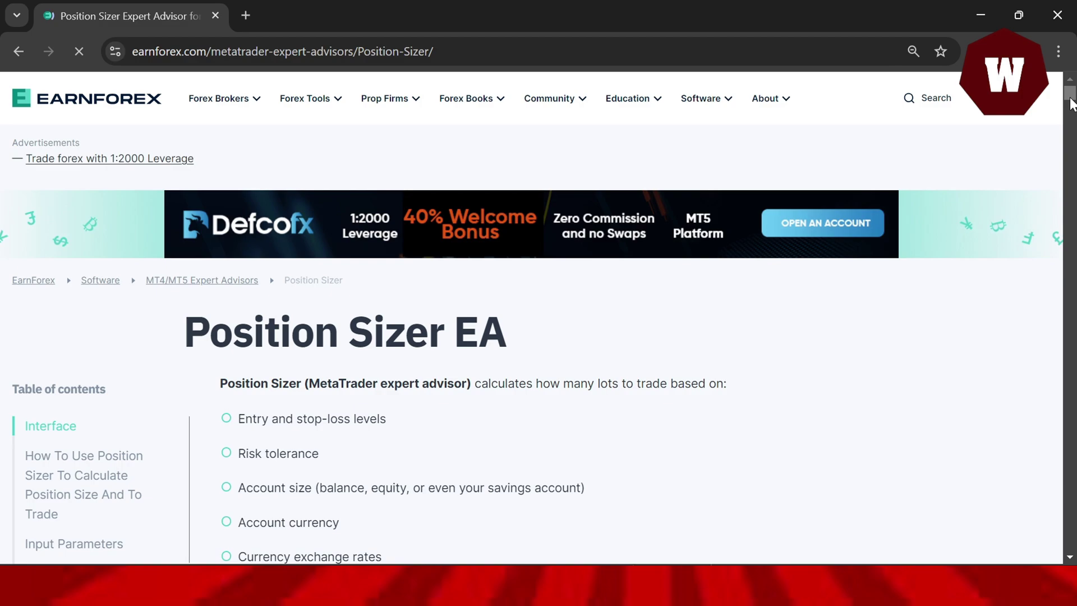
pyautogui.moveTo(1071, 103); pyautogui.dragTo(1070, 497)
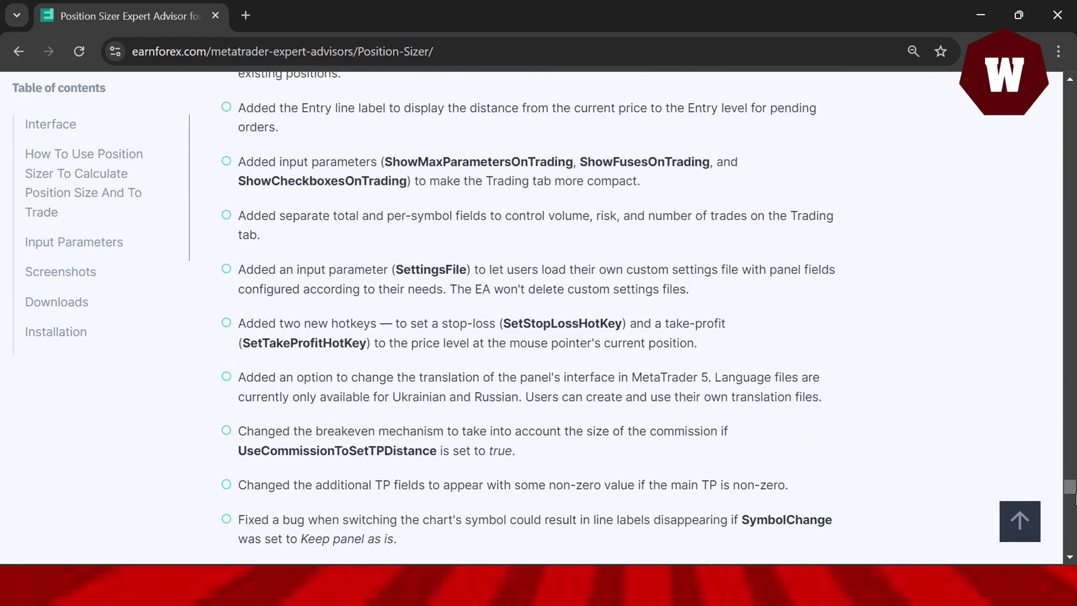
pyautogui.moveTo(1071, 486); pyautogui.dragTo(1071, 101)
pyautogui.scroll(-10, 1070, 175)
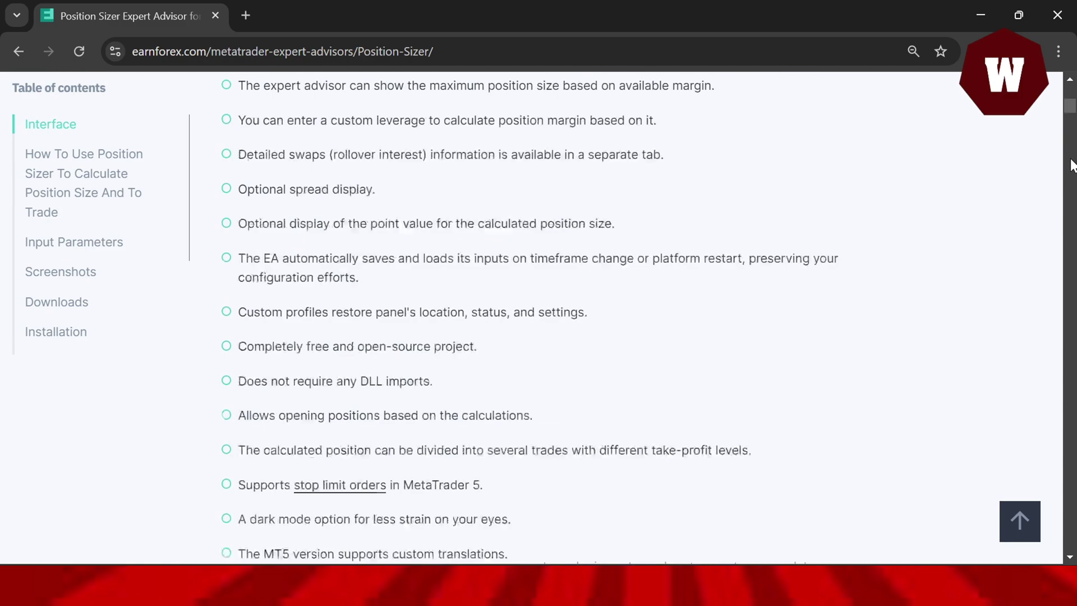
pyautogui.scroll(-3, 1070, 175)
pyautogui.scroll(-5, 1071, 175)
pyautogui.scroll(-7, 1071, 175)
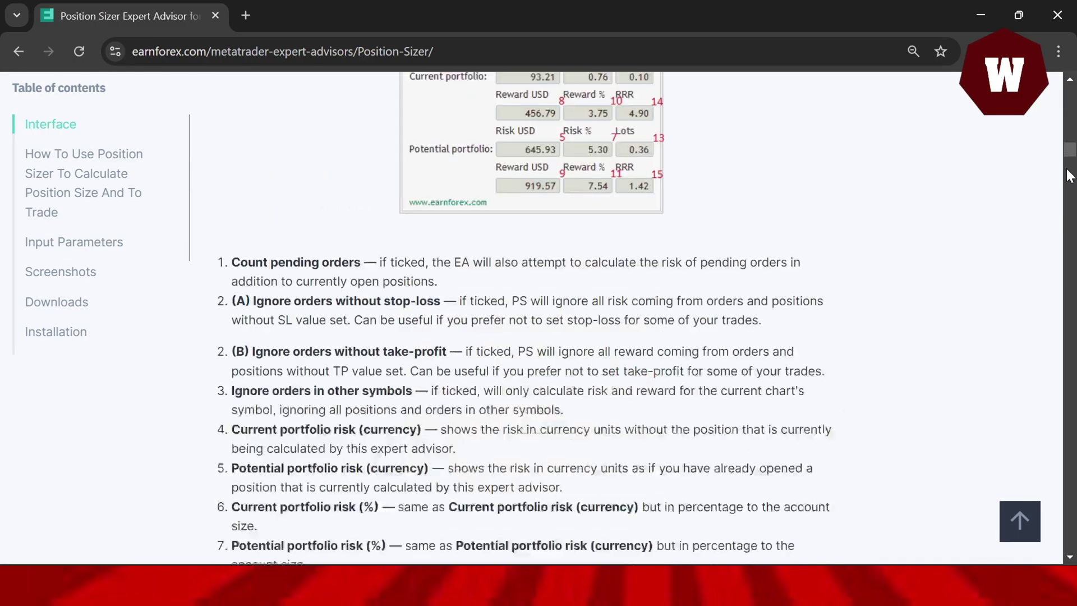
pyautogui.scroll(-6, 1070, 175)
pyautogui.scroll(-4, 1070, 176)
pyautogui.scroll(-4, 1070, 176)
pyautogui.scroll(-5, 1071, 175)
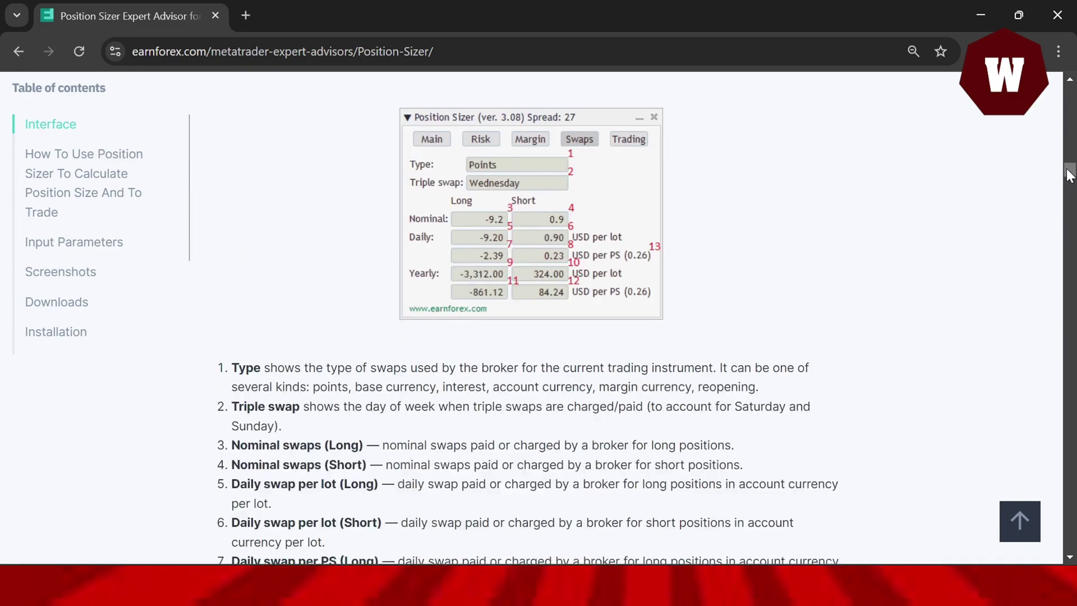
pyautogui.scroll(-5, 1070, 175)
pyautogui.scroll(-5, 1070, 176)
pyautogui.scroll(-5, 1070, 175)
pyautogui.scroll(-8, 242, 254)
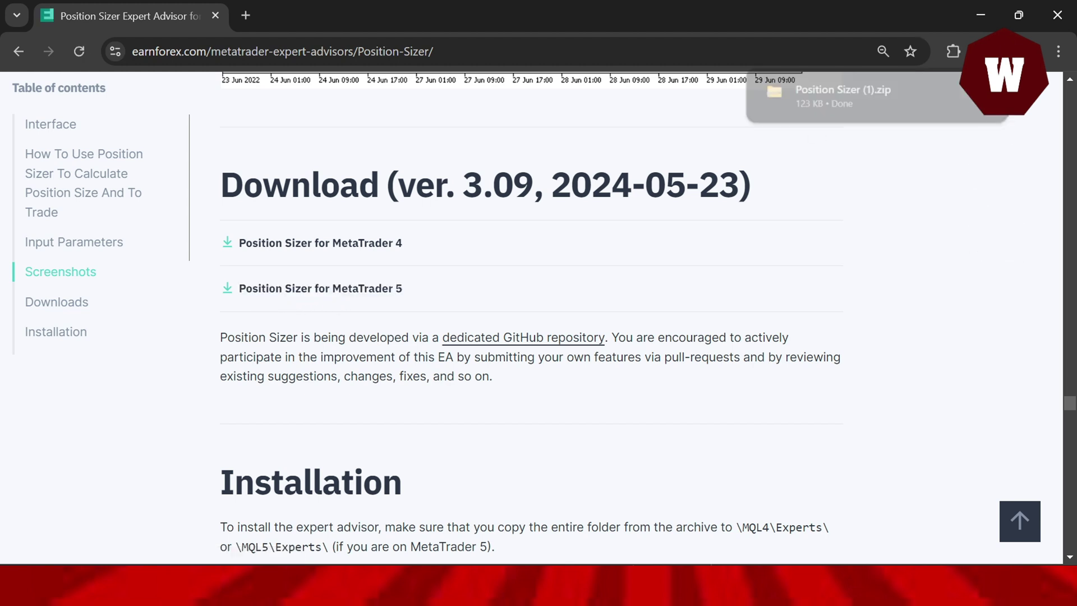
# Step: Open the downloaded zip, close it, and minimize the browser to reveal MetaTrader
pyautogui.click(819, 92)
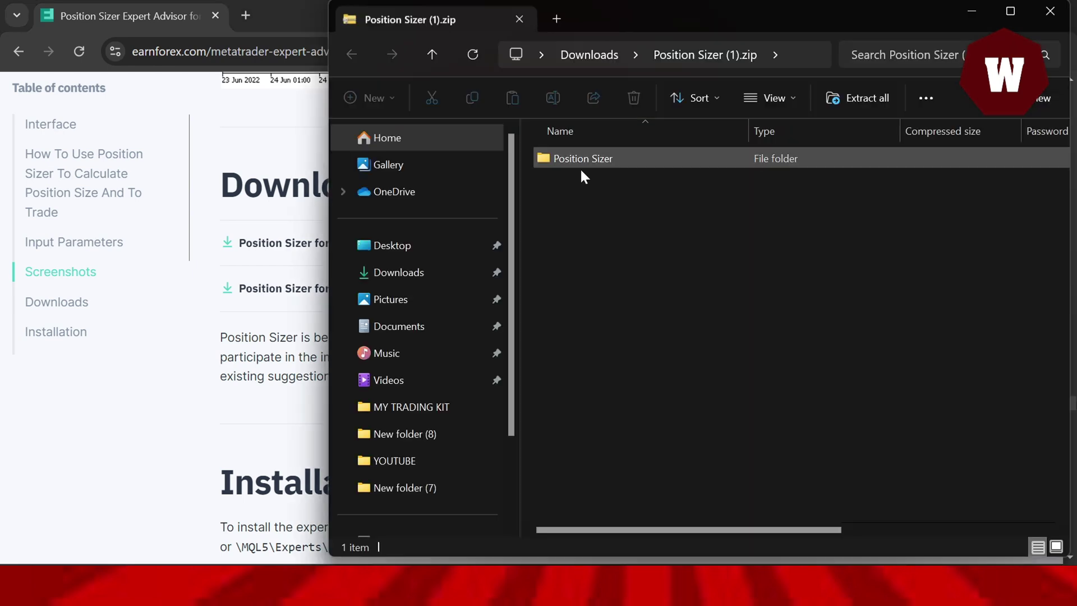
pyautogui.click(1065, 10)
pyautogui.click(978, 14)
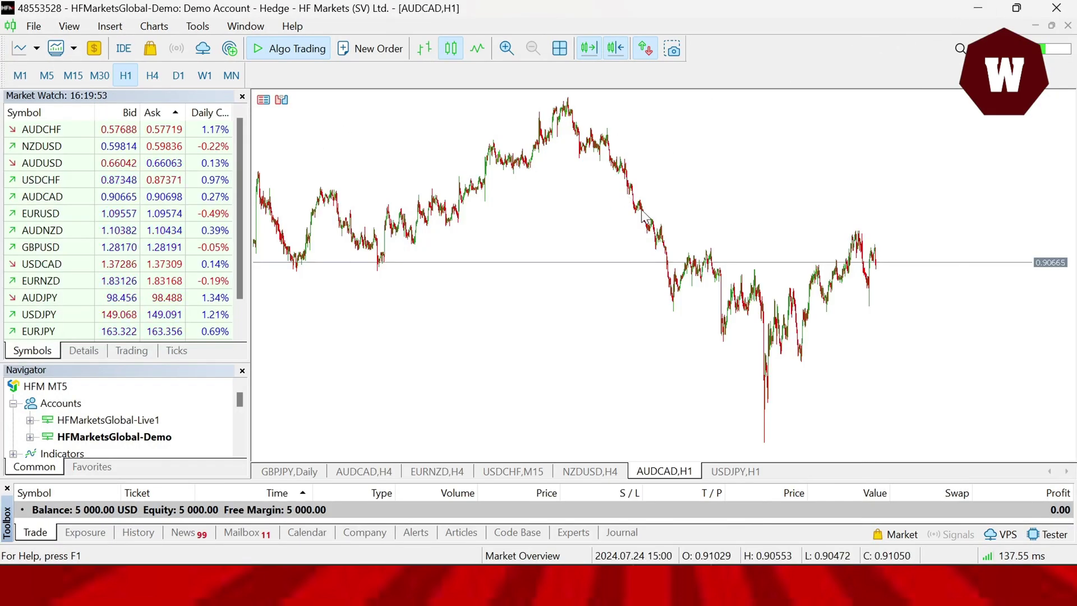
# Step: Copy the Position Sizer folder from Position Sizer.zip in Downloads, then close Explorer
pyautogui.press('super+e')
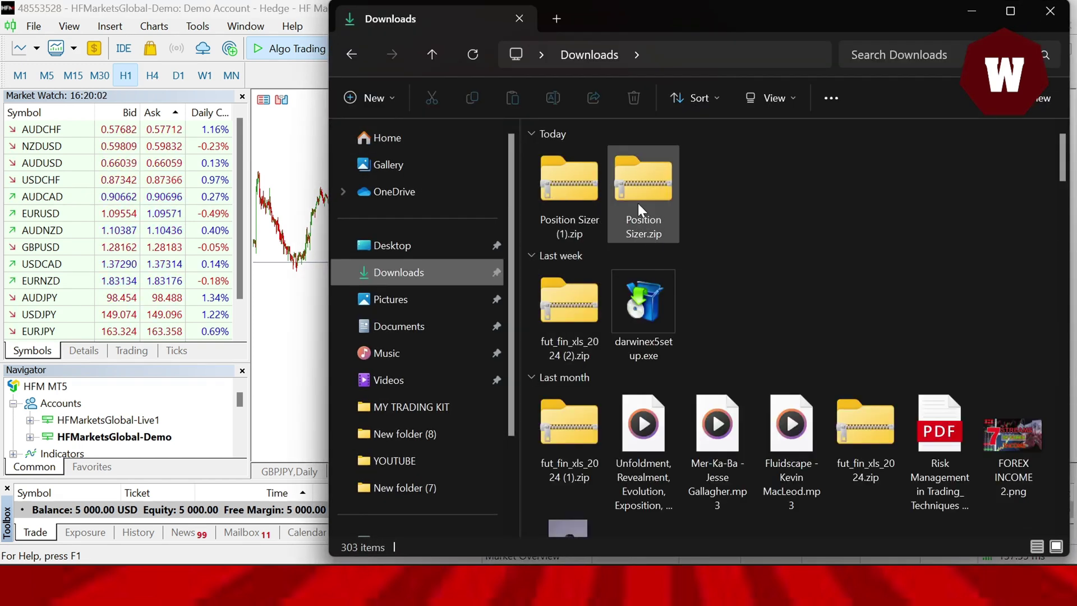
pyautogui.click(648, 190)
pyautogui.doubleClick(647, 187)
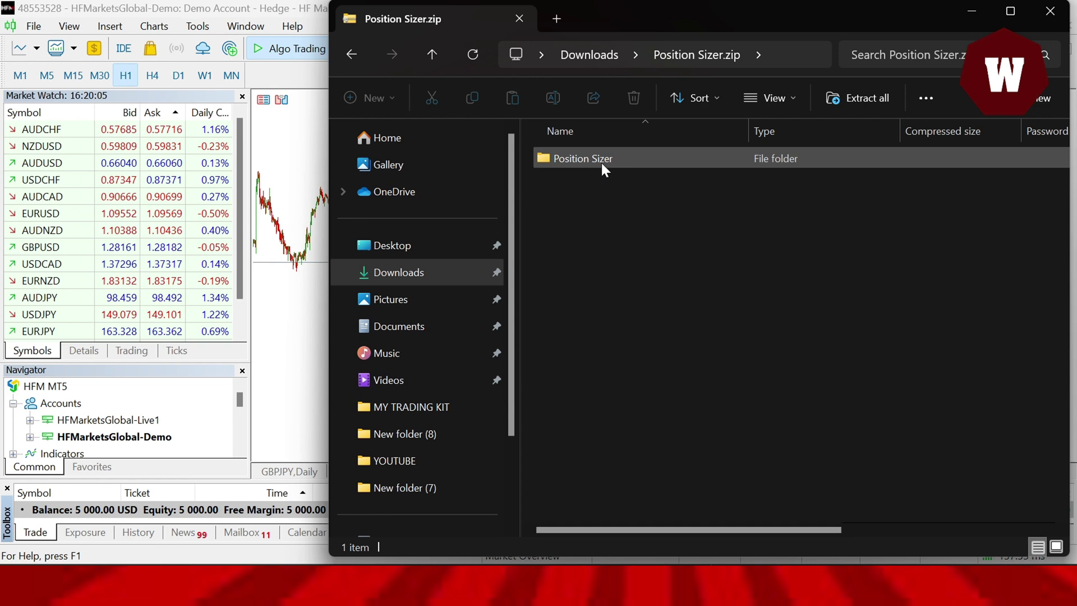
pyautogui.rightClick(601, 162)
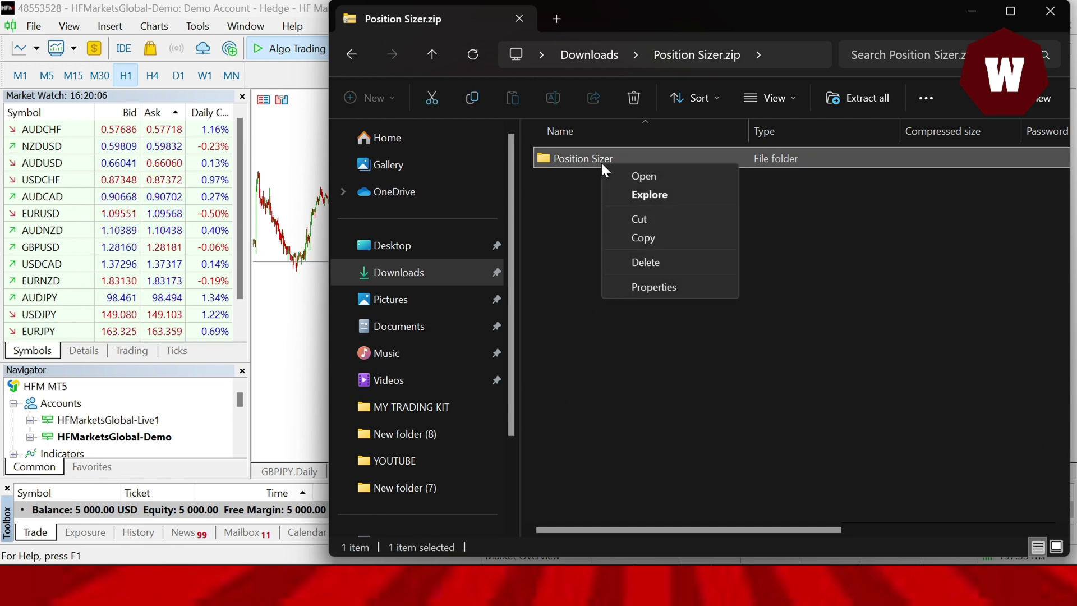
pyautogui.click(638, 233)
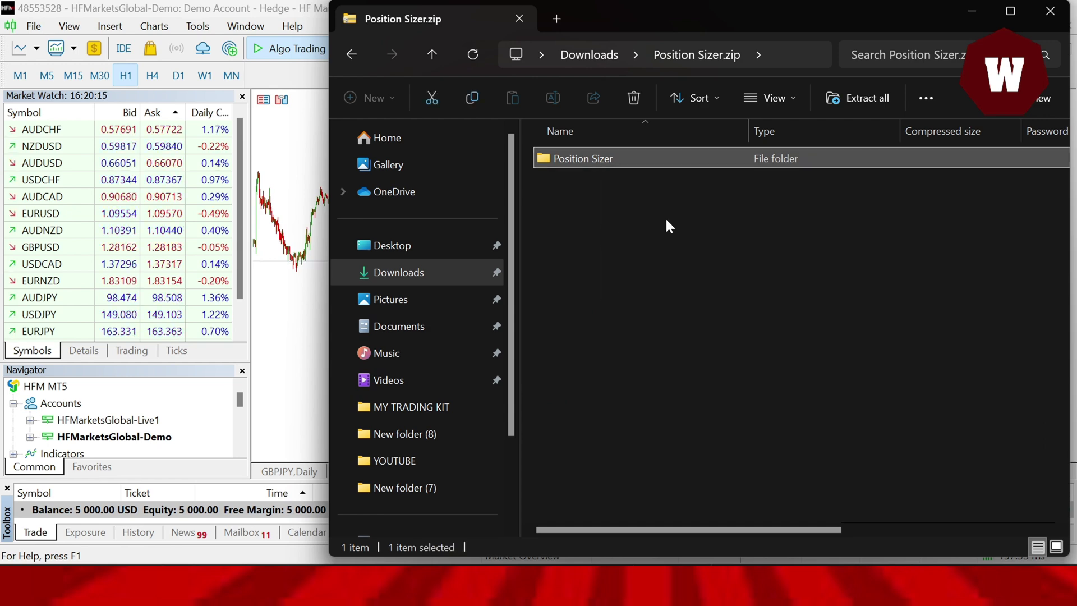
pyautogui.click(1050, 11)
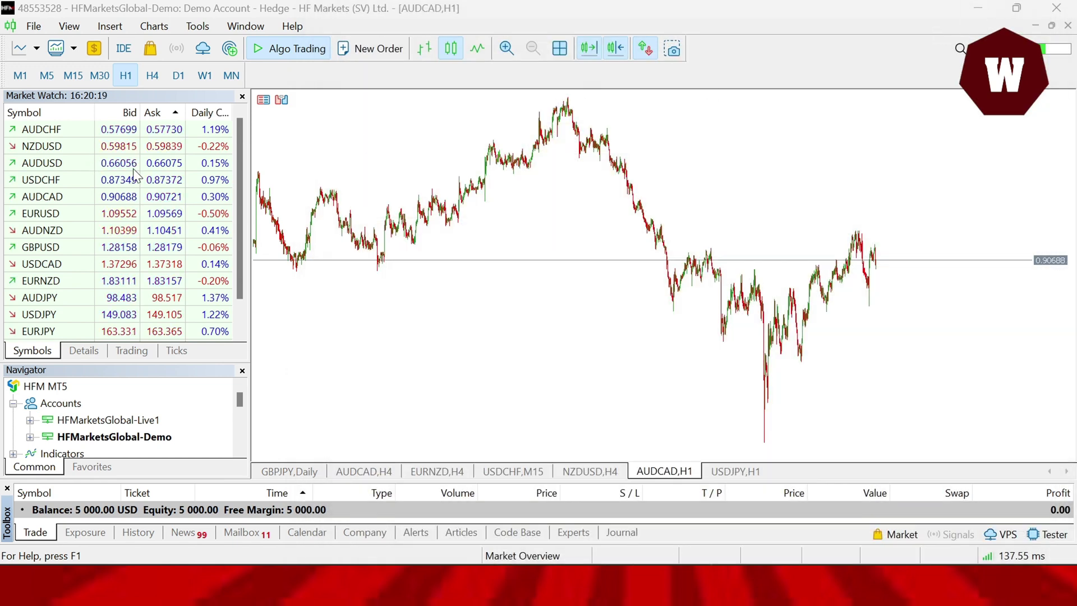
# Step: Paste the Position Sizer folder into the terminal's MQL5\Experts data folder and close Explorer
pyautogui.click(34, 28)
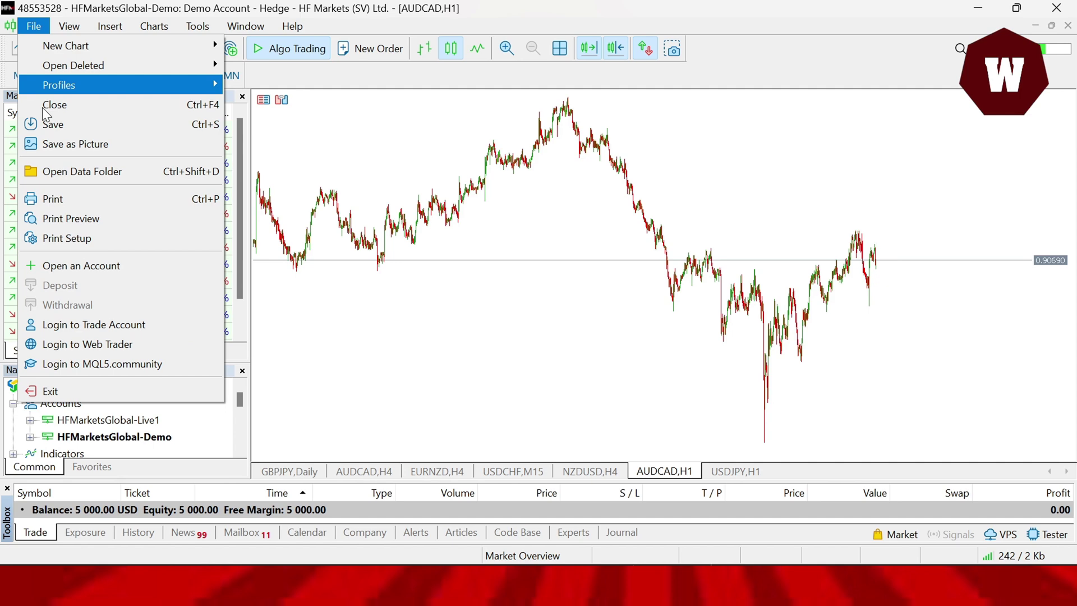
pyautogui.click(56, 169)
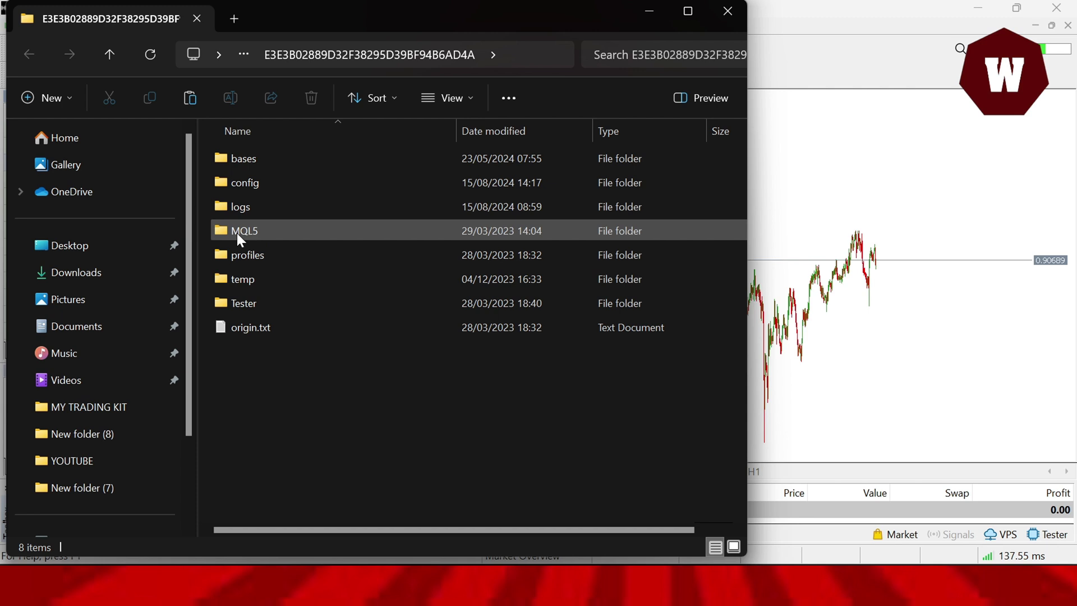
pyautogui.moveTo(244, 231)
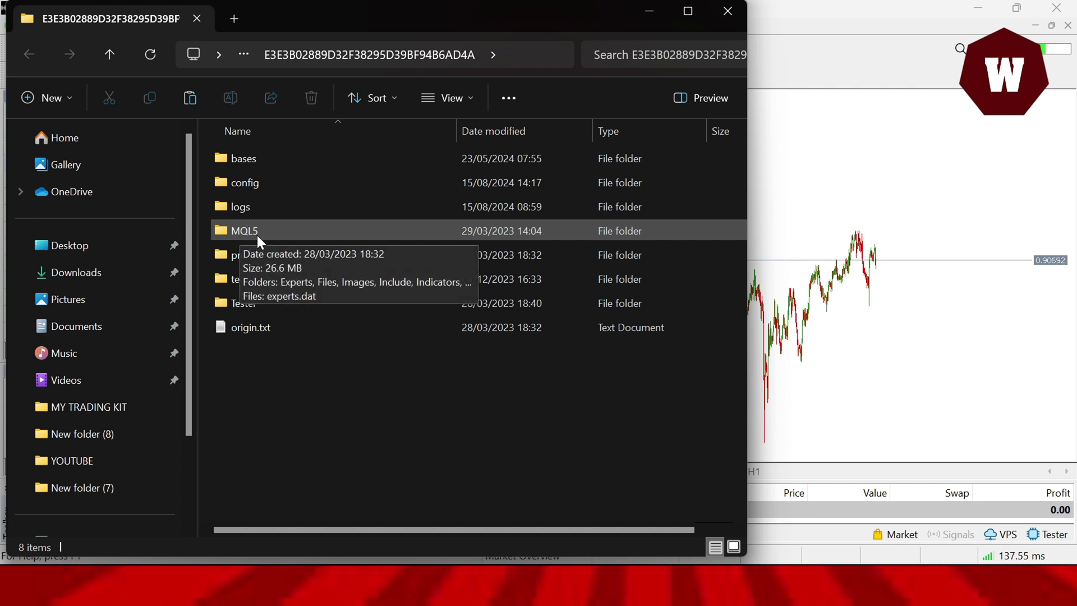
pyautogui.doubleClick(252, 233)
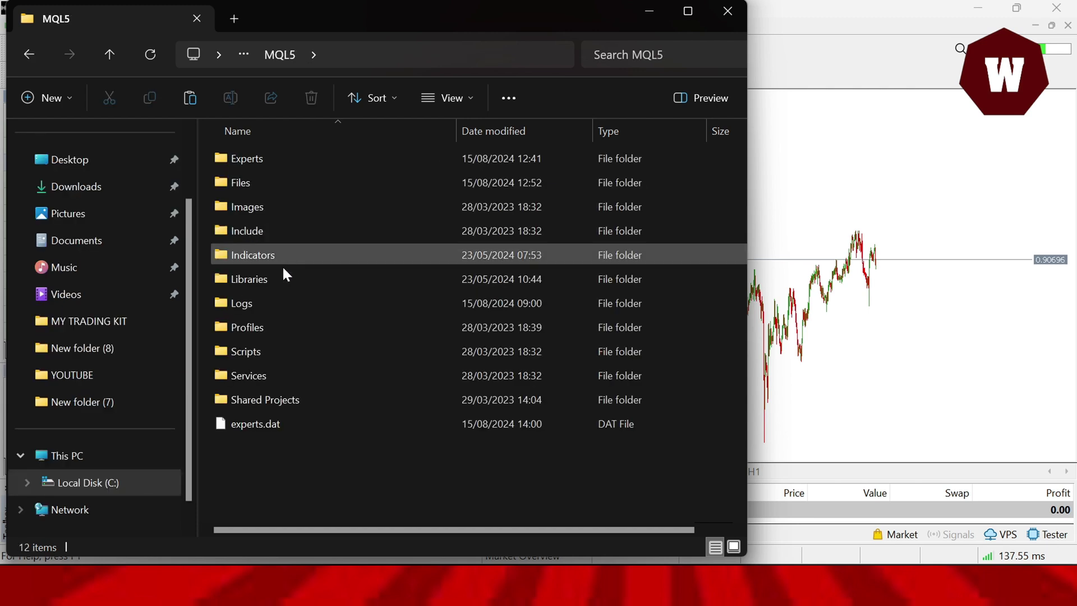
pyautogui.doubleClick(247, 157)
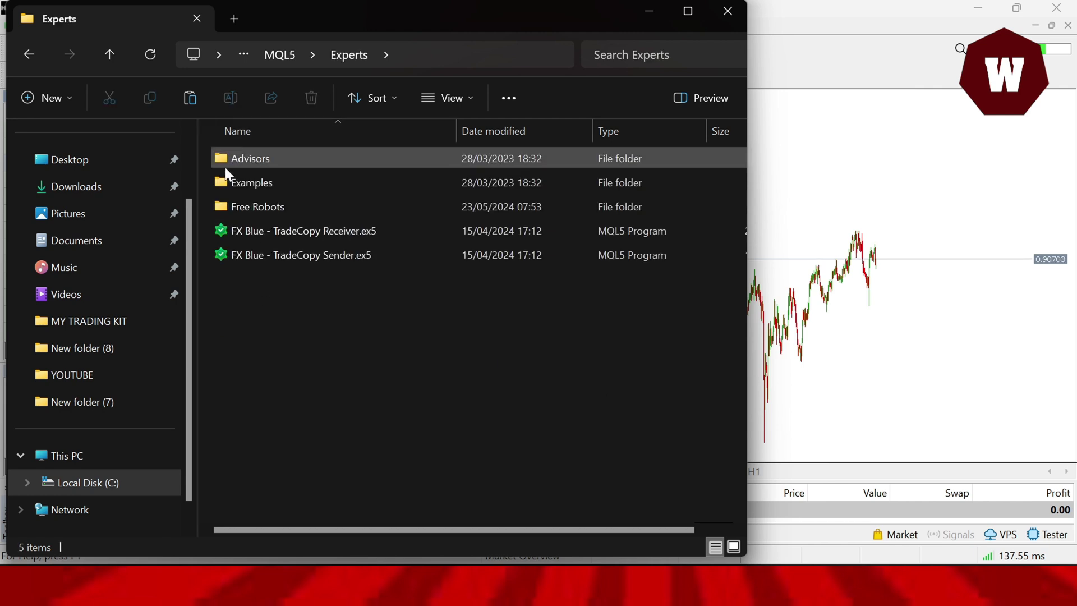
pyautogui.rightClick(237, 290)
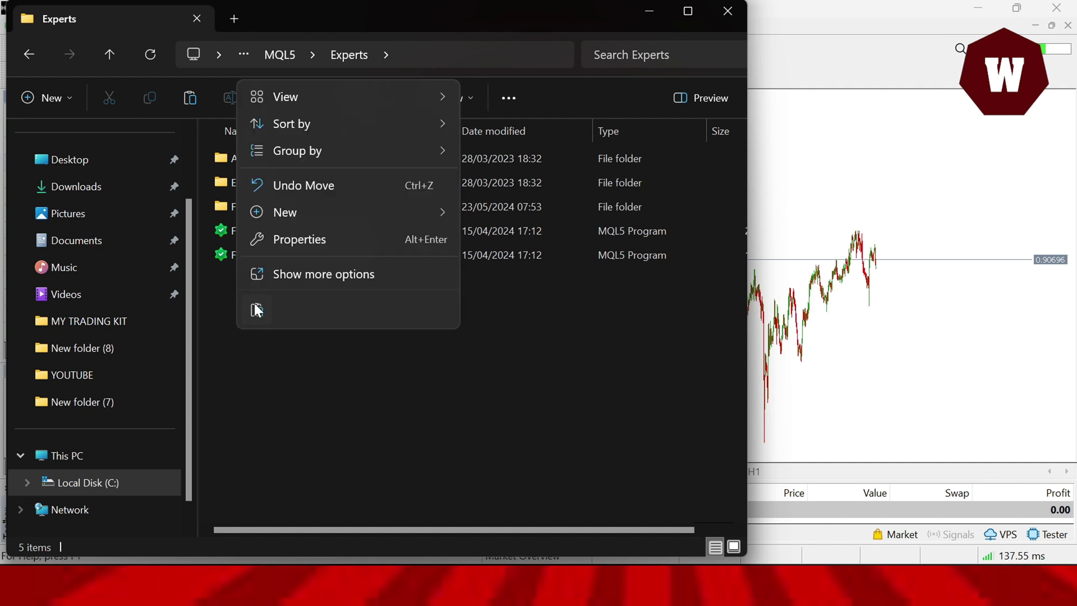
pyautogui.click(255, 310)
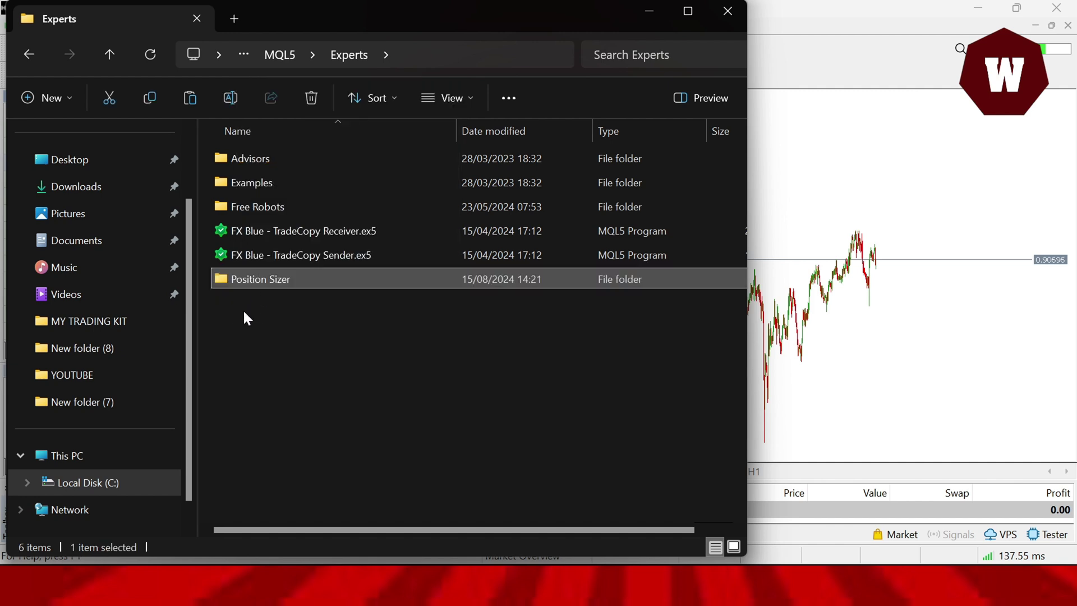
pyautogui.click(242, 308)
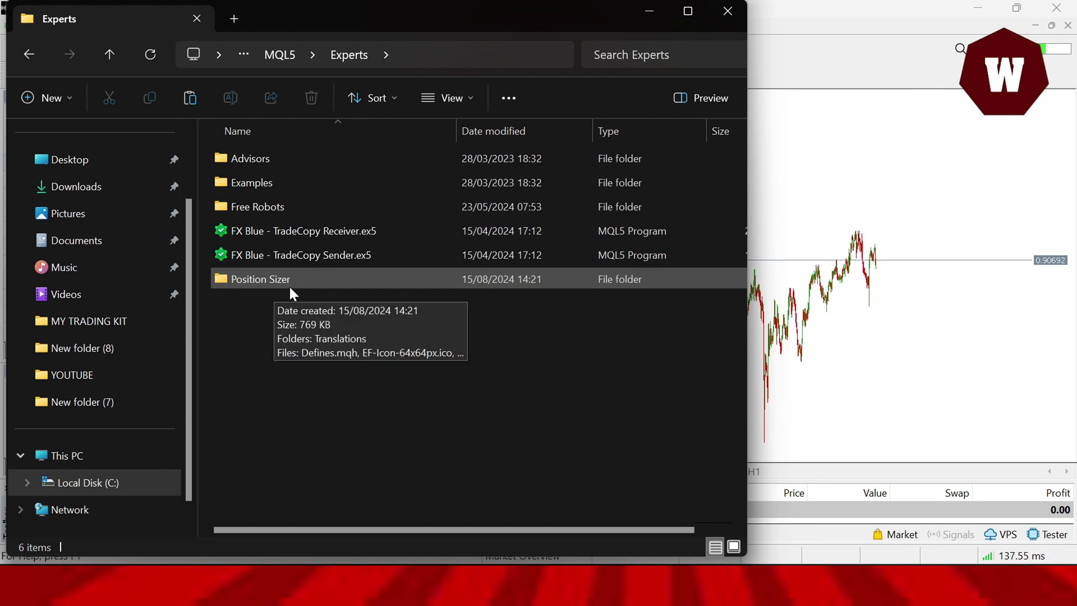
pyautogui.click(727, 12)
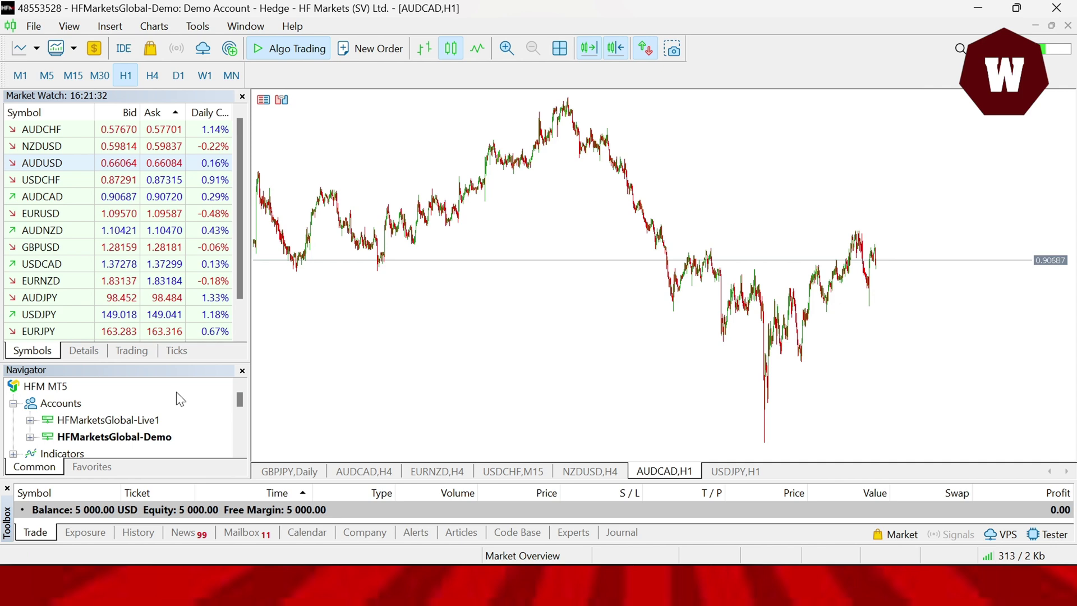
pyautogui.scroll(-3, 176, 394)
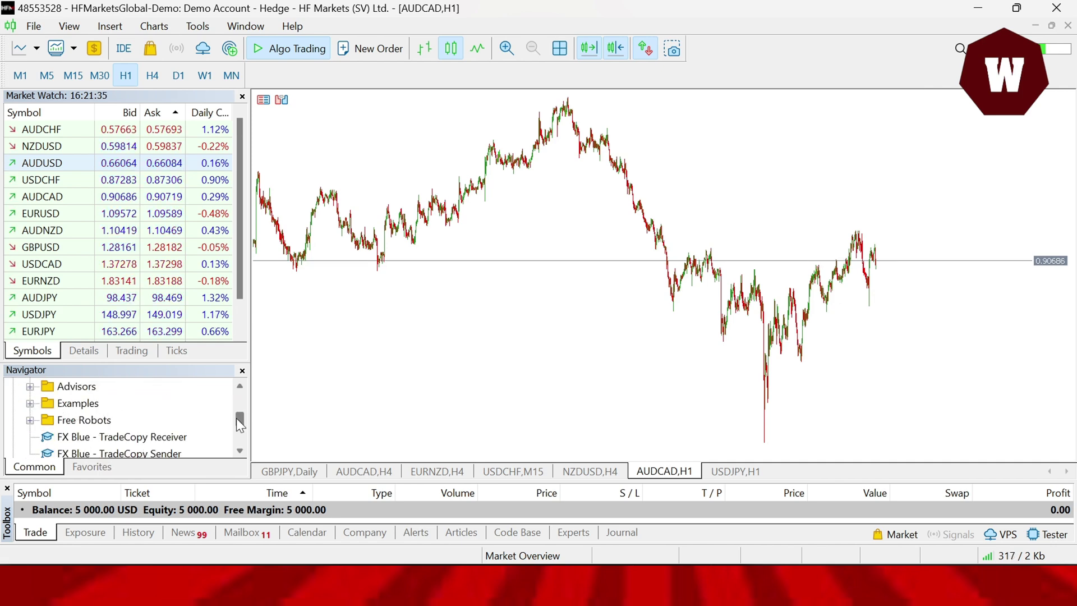
pyautogui.moveTo(238, 423); pyautogui.dragTo(236, 416)
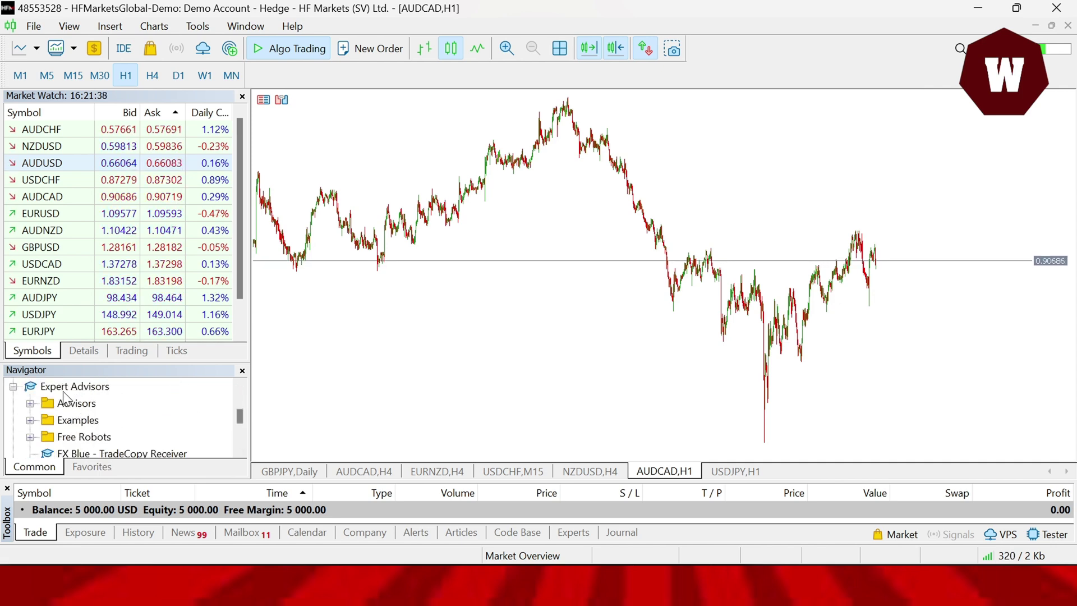
# Step: Refresh the Expert Advisors list in the Navigator
pyautogui.rightClick(61, 386)
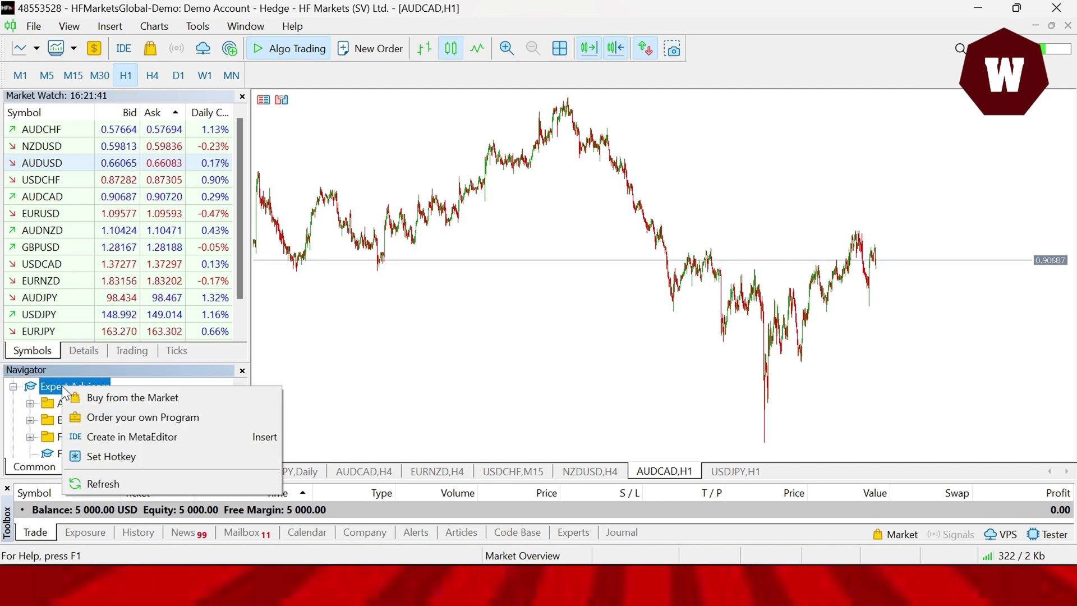
pyautogui.click(93, 481)
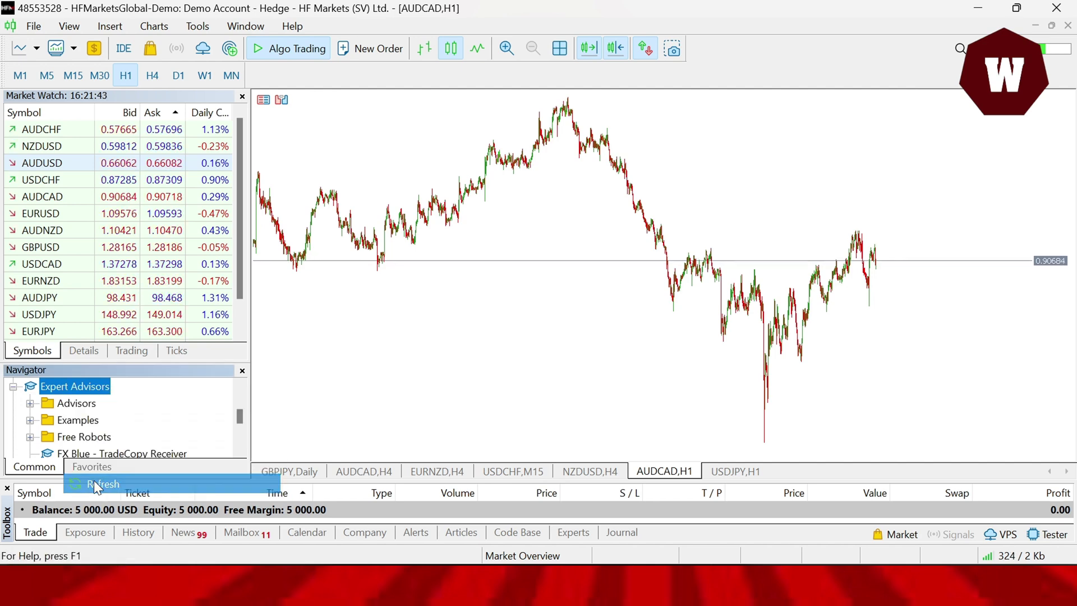
pyautogui.moveTo(241, 416); pyautogui.dragTo(242, 440)
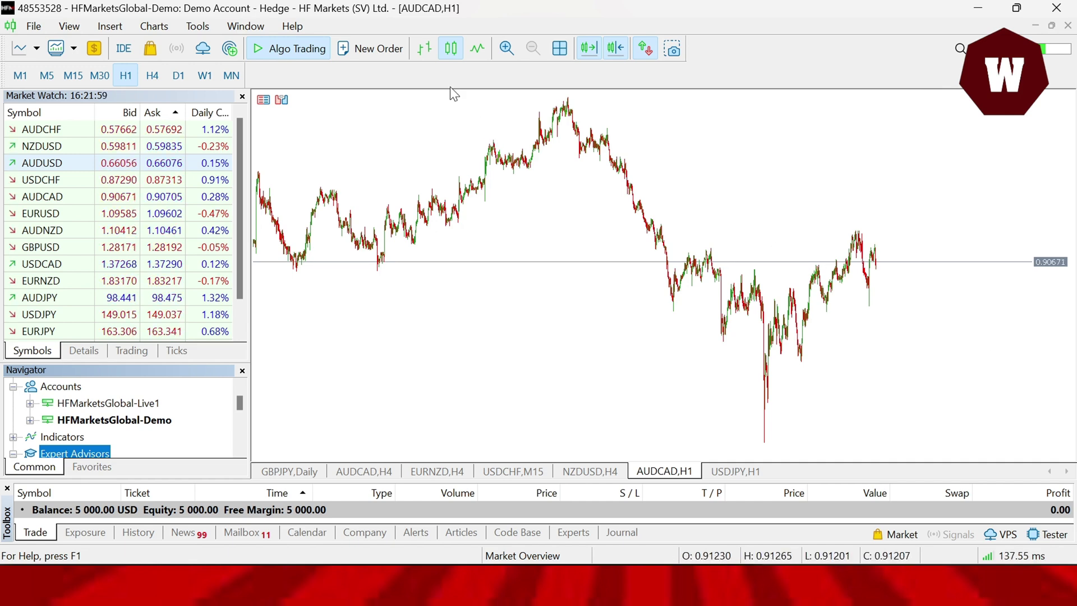
# Step: Open MetaEditor and show the Position Sizer files under Experts
pyautogui.click(198, 26)
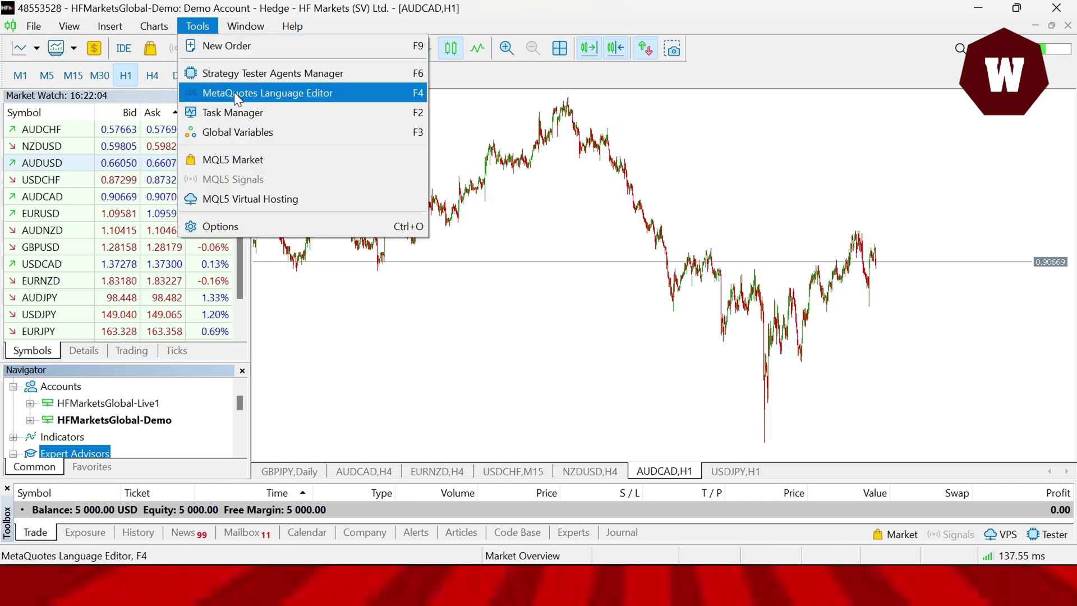
pyautogui.click(274, 93)
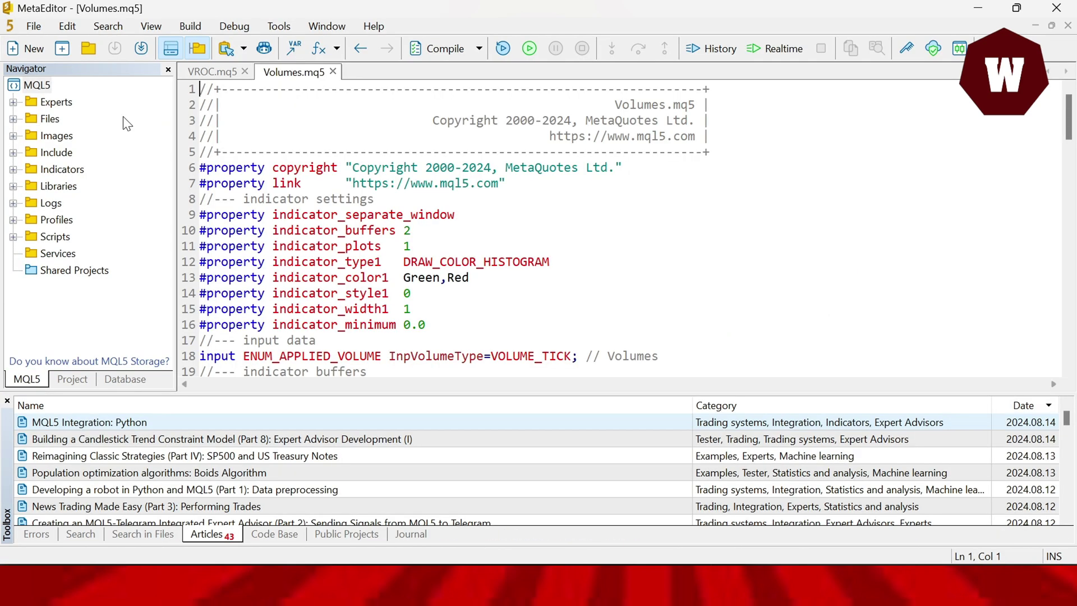
pyautogui.click(13, 103)
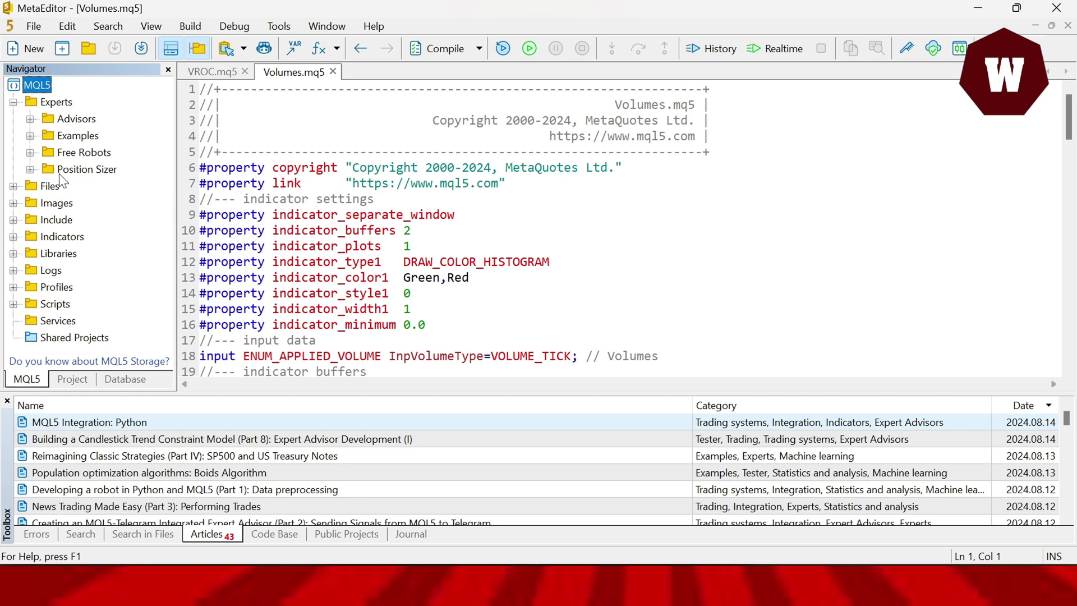
pyautogui.click(30, 169)
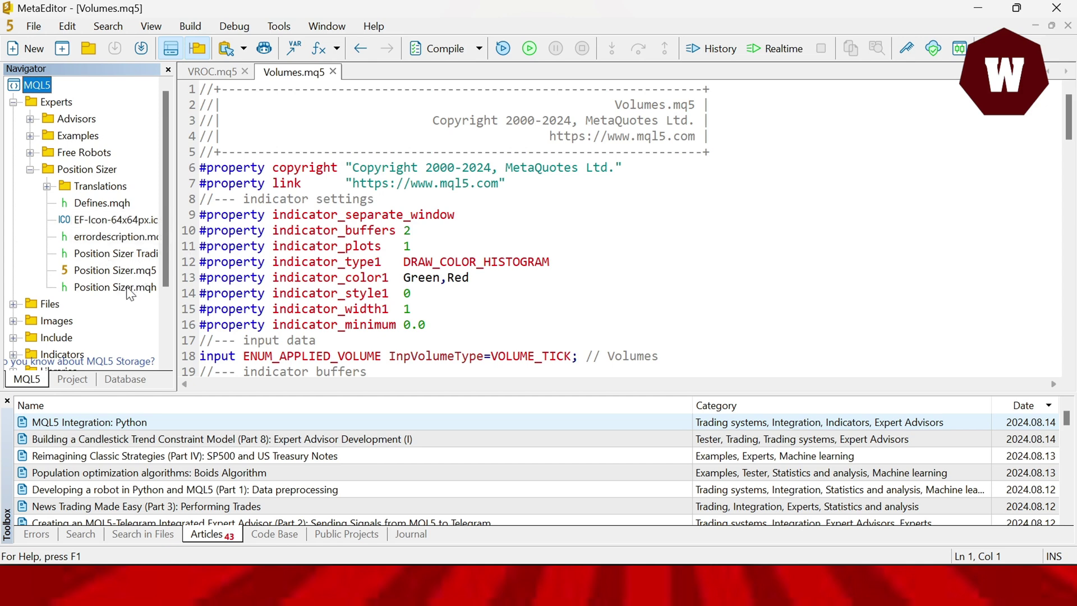
pyautogui.moveTo(174, 221); pyautogui.dragTo(289, 221)
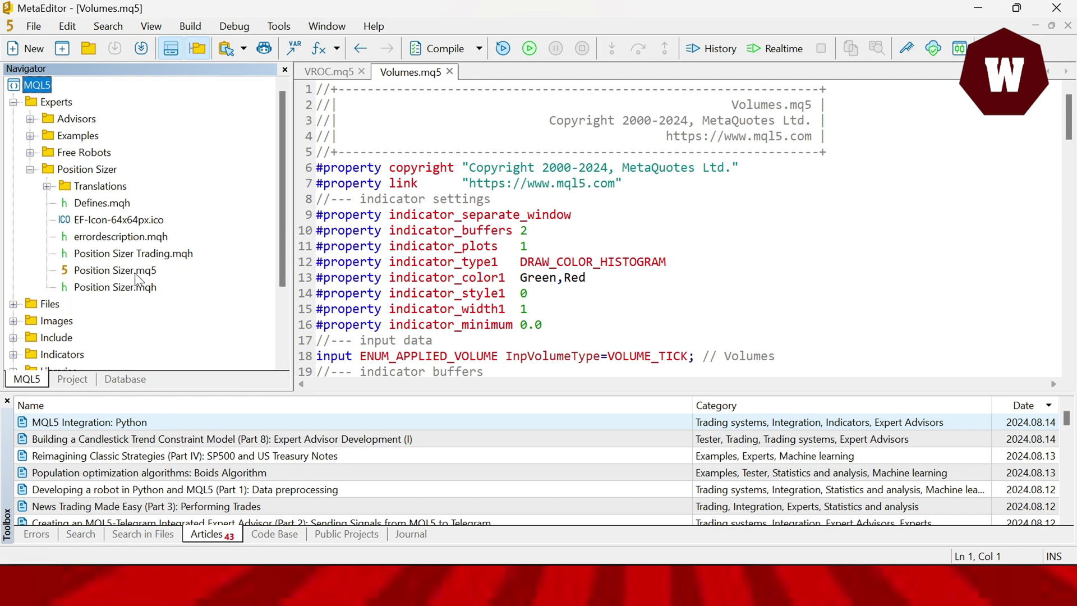
# Step: Compile Position Sizer.mq5 with 0 errors and return to the terminal with F4
pyautogui.click(120, 272)
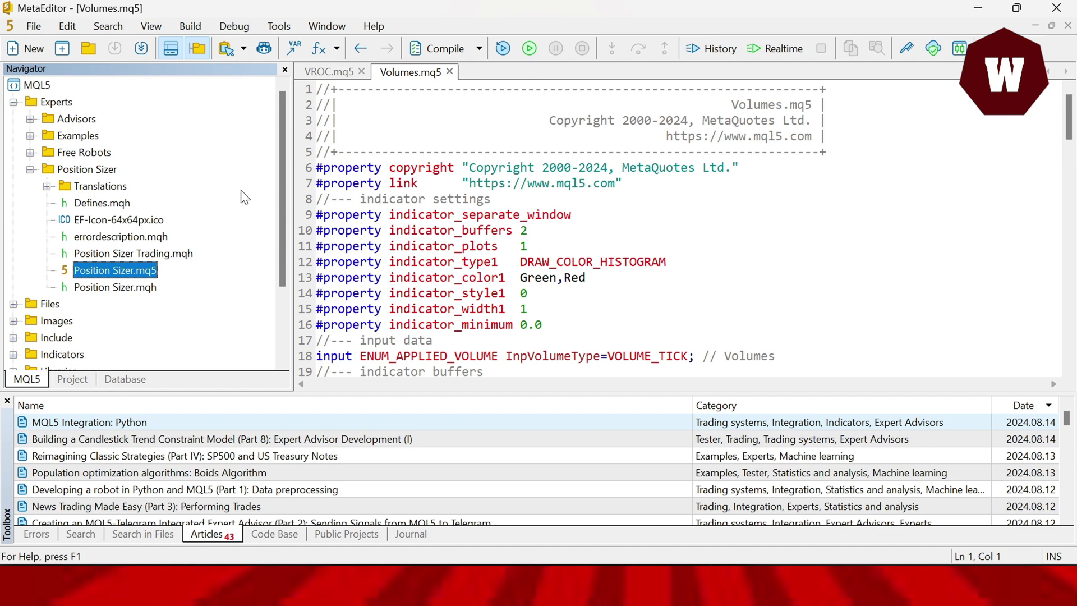
pyautogui.click(442, 47)
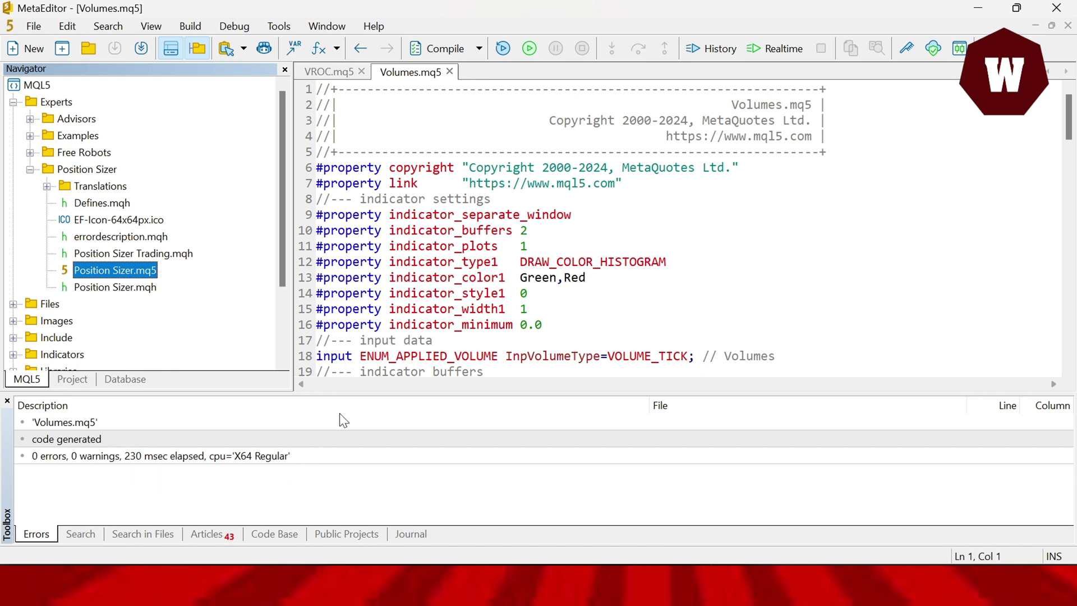
pyautogui.press('F4')
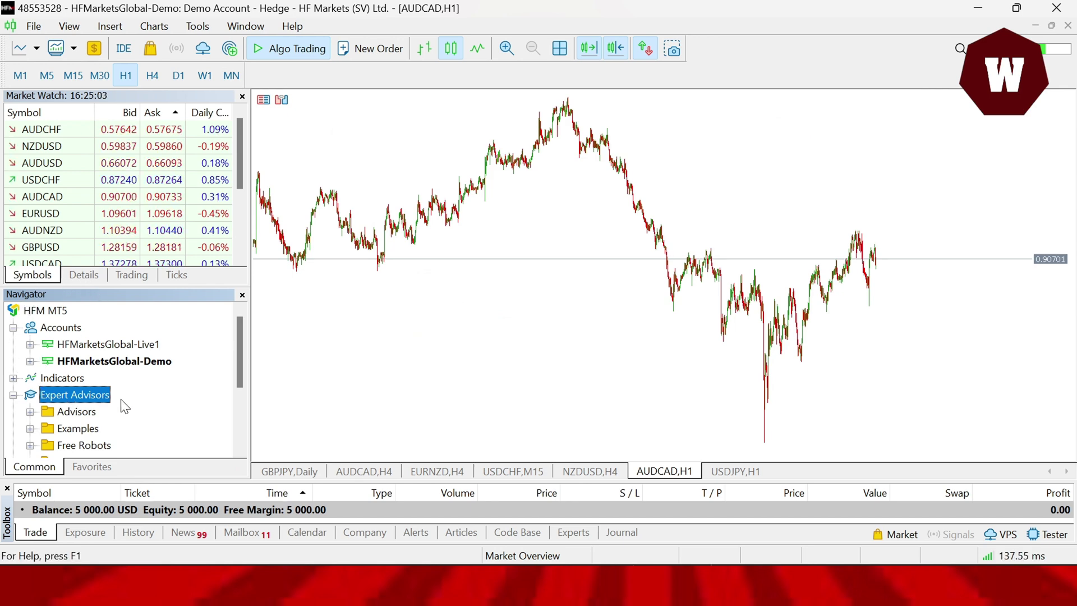
pyautogui.scroll(-1, 237, 379)
pyautogui.scroll(-1, 237, 379)
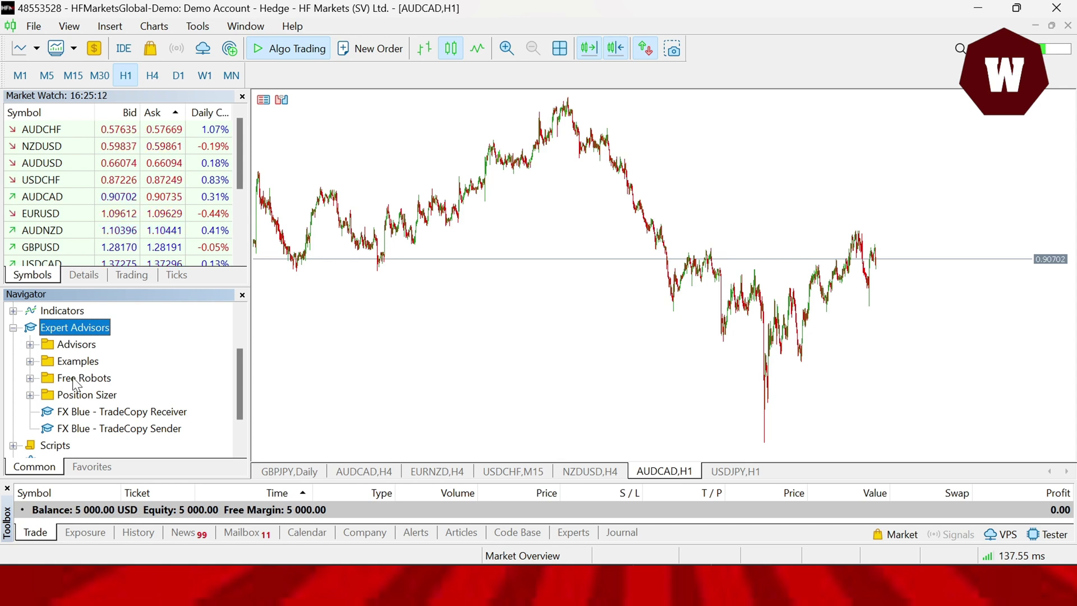
# Step: Attach Position Sizer from the Navigator to the AUDCAD H1 chart and move its panel right
pyautogui.click(84, 396)
pyautogui.click(31, 394)
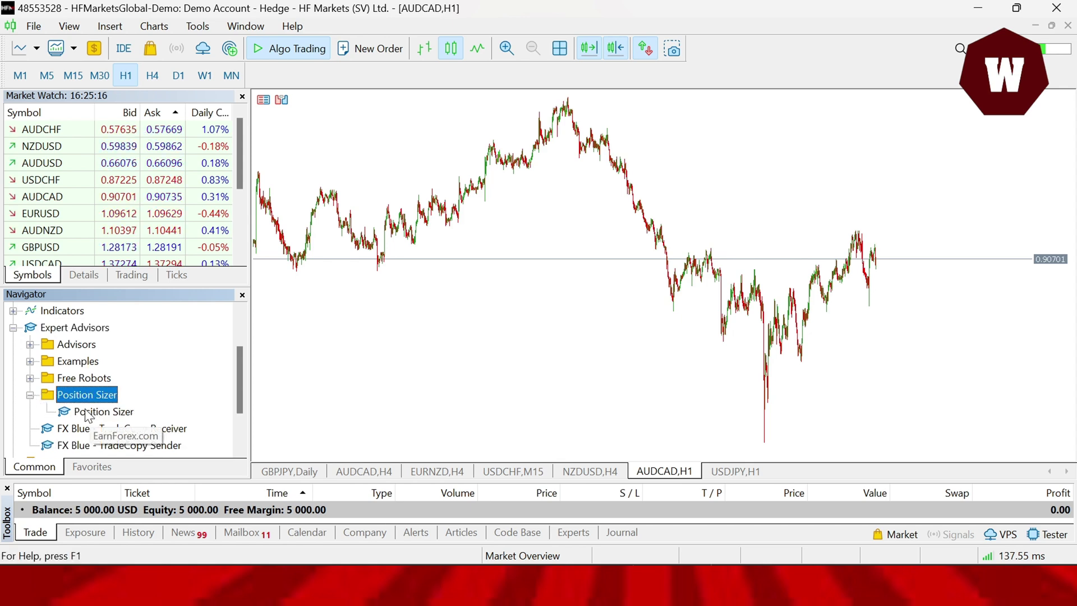
pyautogui.moveTo(95, 413); pyautogui.dragTo(512, 354)
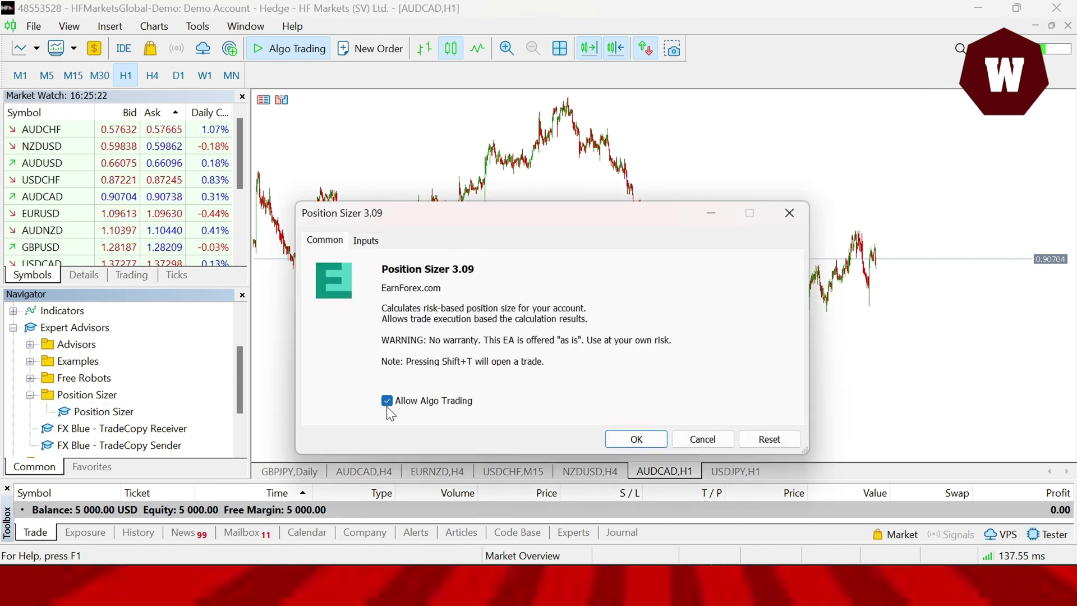
pyautogui.click(644, 442)
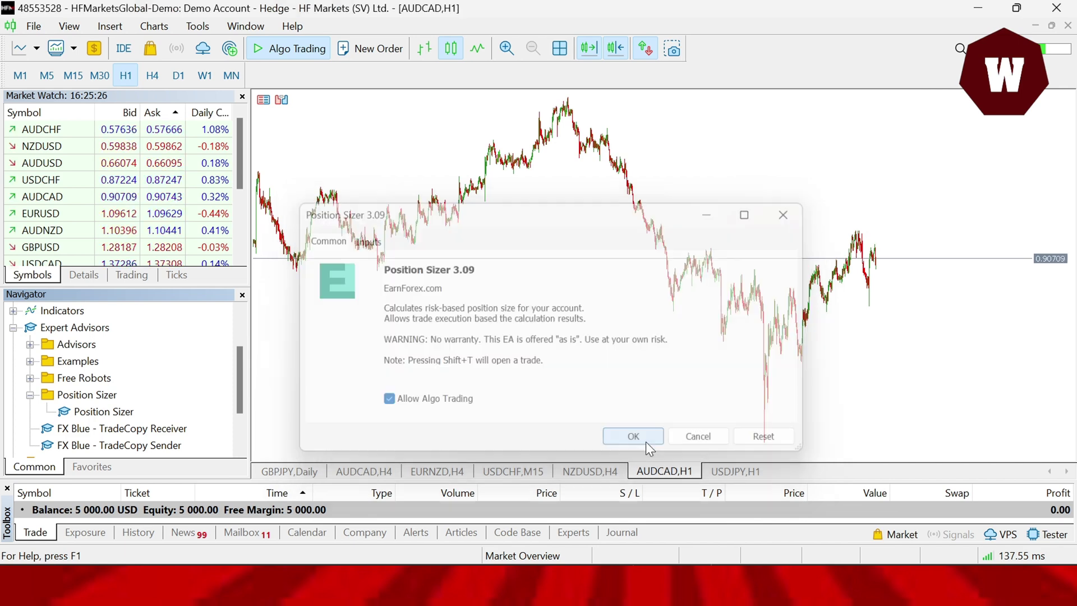
pyautogui.moveTo(411, 108)
pyautogui.mouseDown()
pyautogui.moveTo(823, 142)
pyautogui.moveTo(822, 120)
pyautogui.mouseUp()
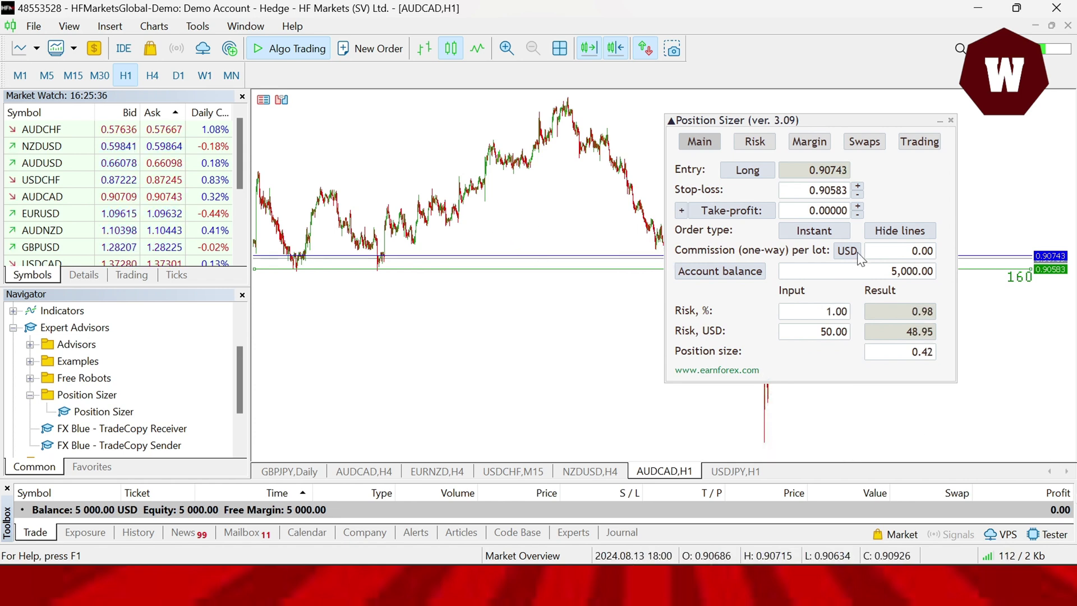
# Step: Centre the panel, toggle Long to Short and back, and lower the stop-loss to 0.89894
pyautogui.moveTo(844, 120); pyautogui.dragTo(531, 183)
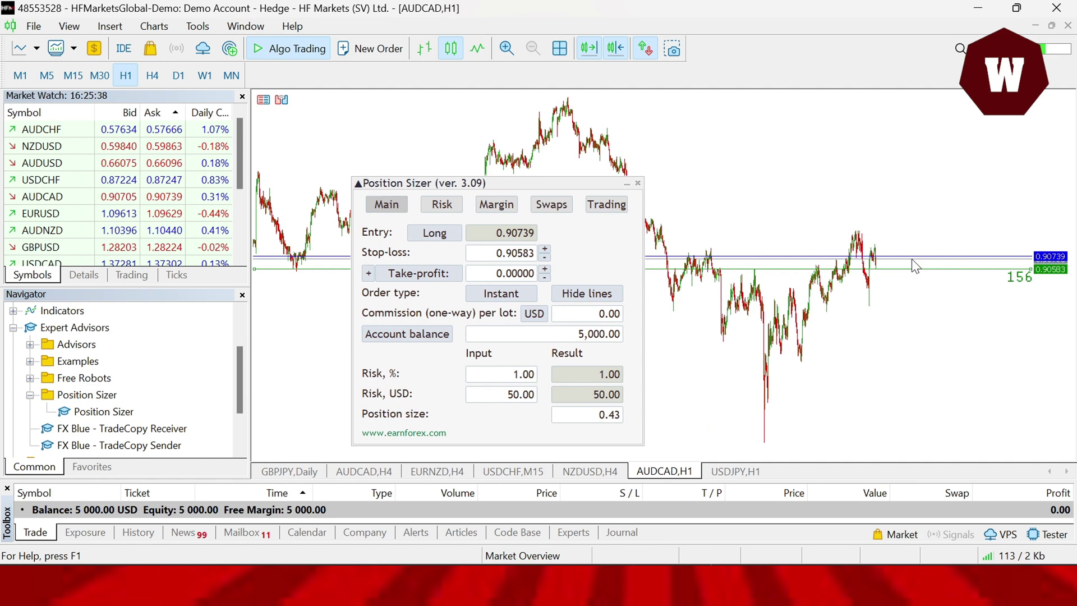
pyautogui.click(428, 236)
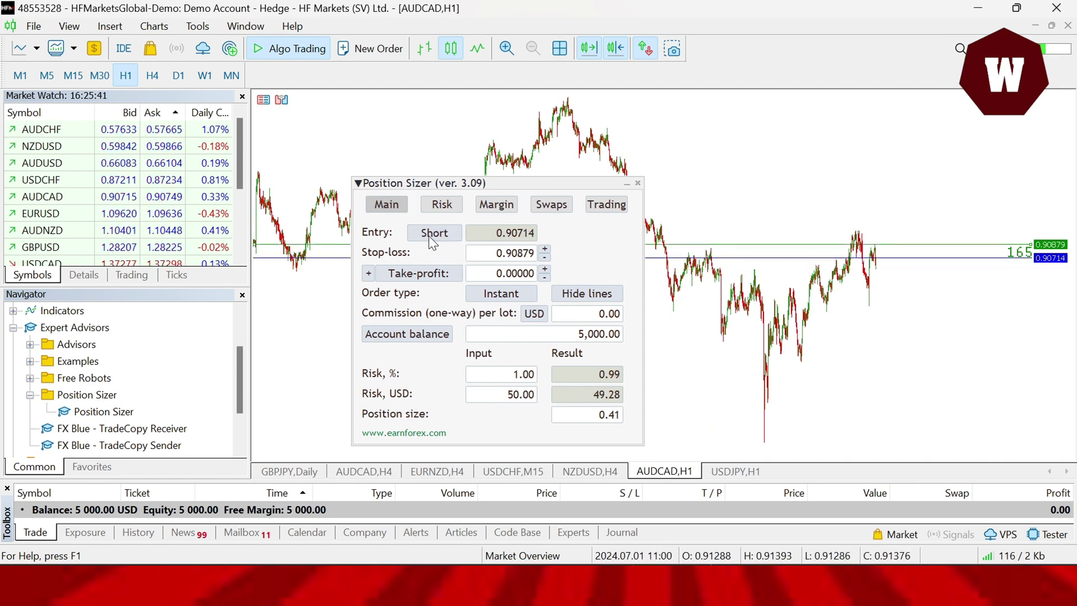
pyautogui.click(428, 236)
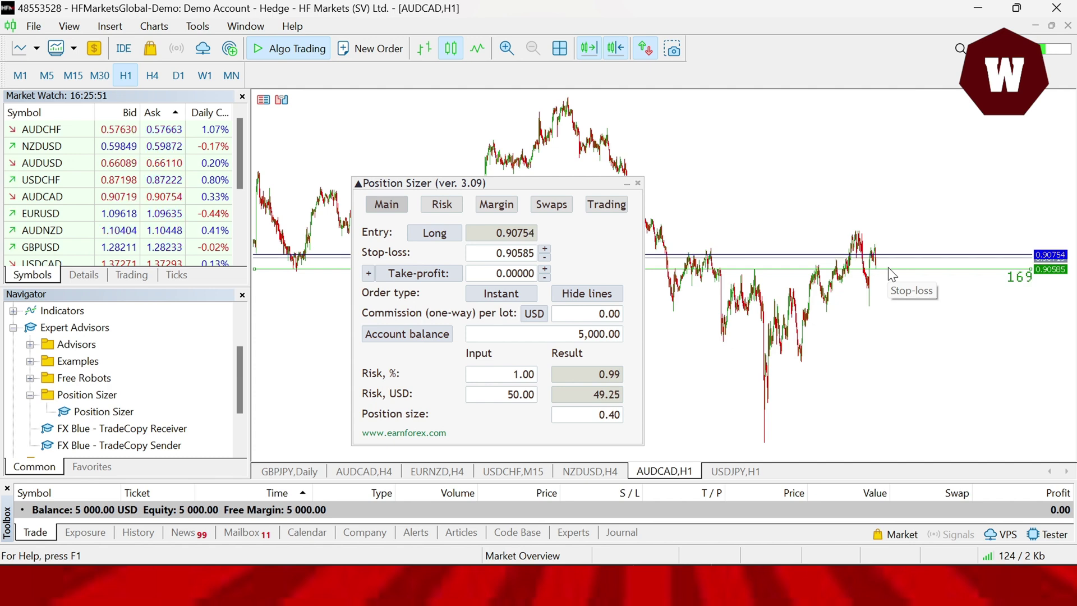
pyautogui.moveTo(887, 266); pyautogui.dragTo(909, 326)
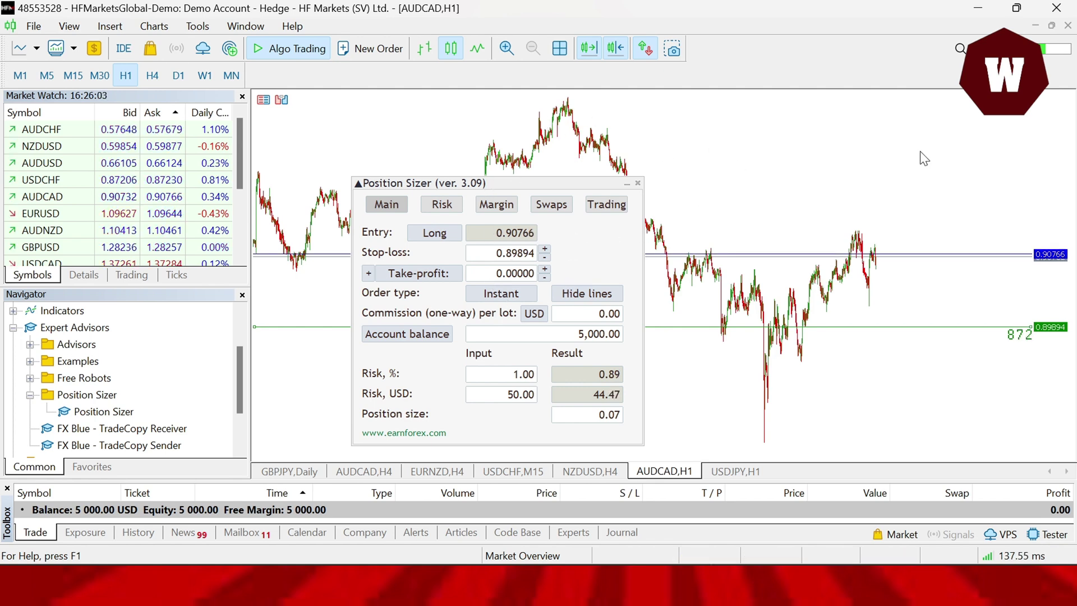
# Step: Enter 0.92340 as the take-profit in the Position Sizer Main tab
pyautogui.moveTo(631, 183); pyautogui.dragTo(674, 164)
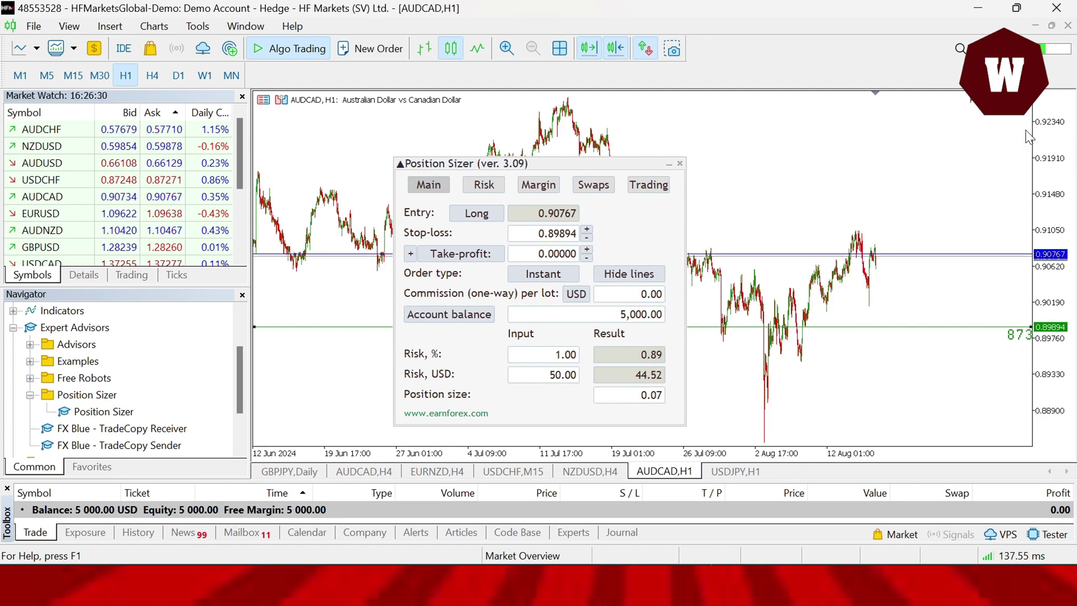
pyautogui.click(551, 254)
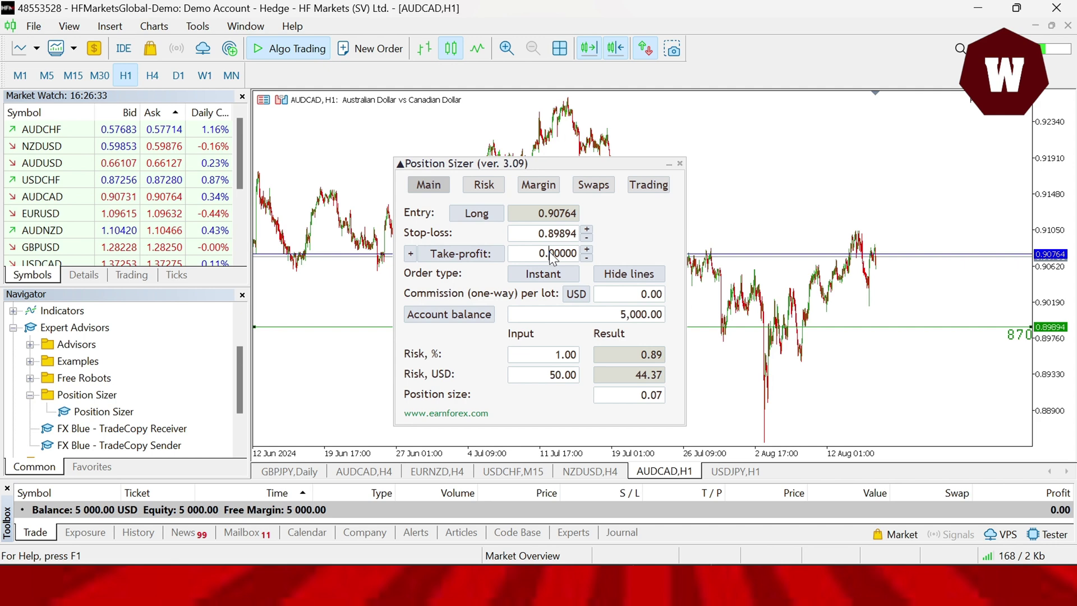
pyautogui.write('0.9234')
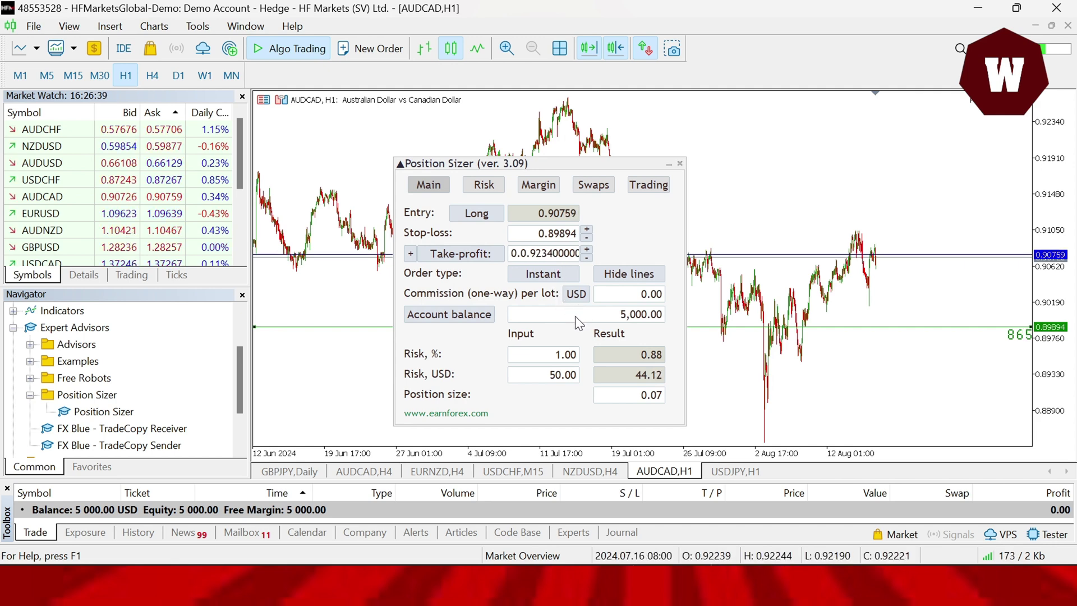
pyautogui.click(565, 354)
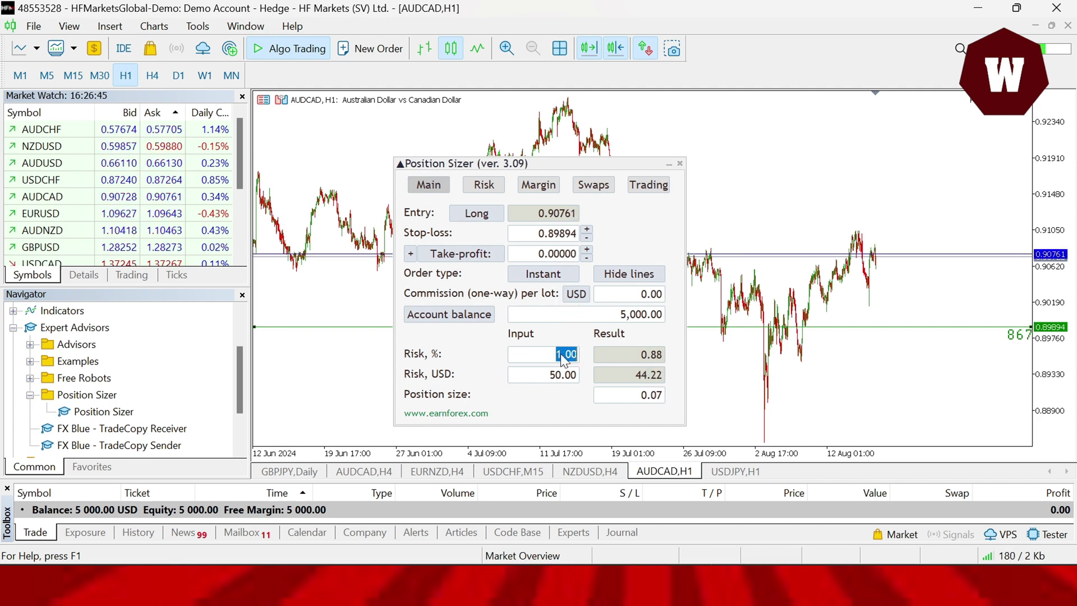
pyautogui.doubleClick(551, 255)
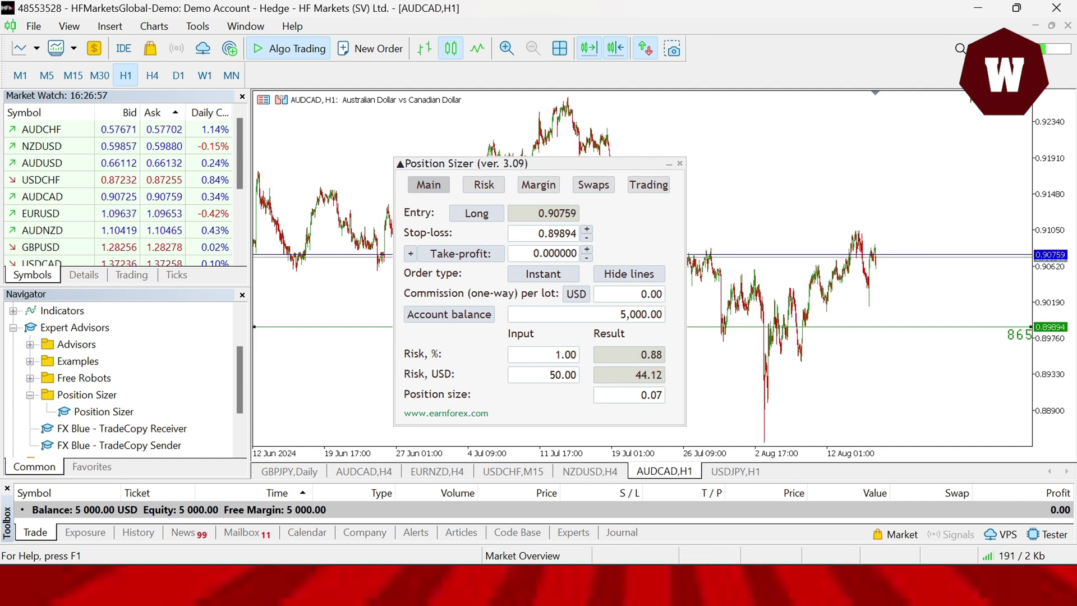
pyautogui.write('0.923')
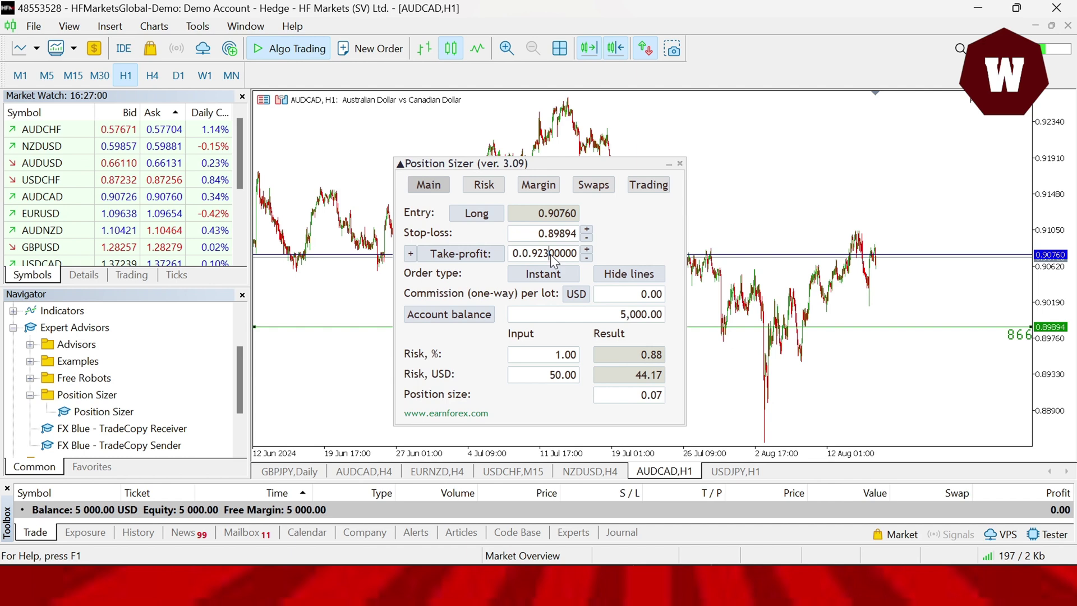
pyautogui.write('4')
pyautogui.press('Delete')
pyautogui.press('Delete')
pyautogui.press('Delete')
pyautogui.press('Home')
pyautogui.press('Delete')
pyautogui.press('Delete')
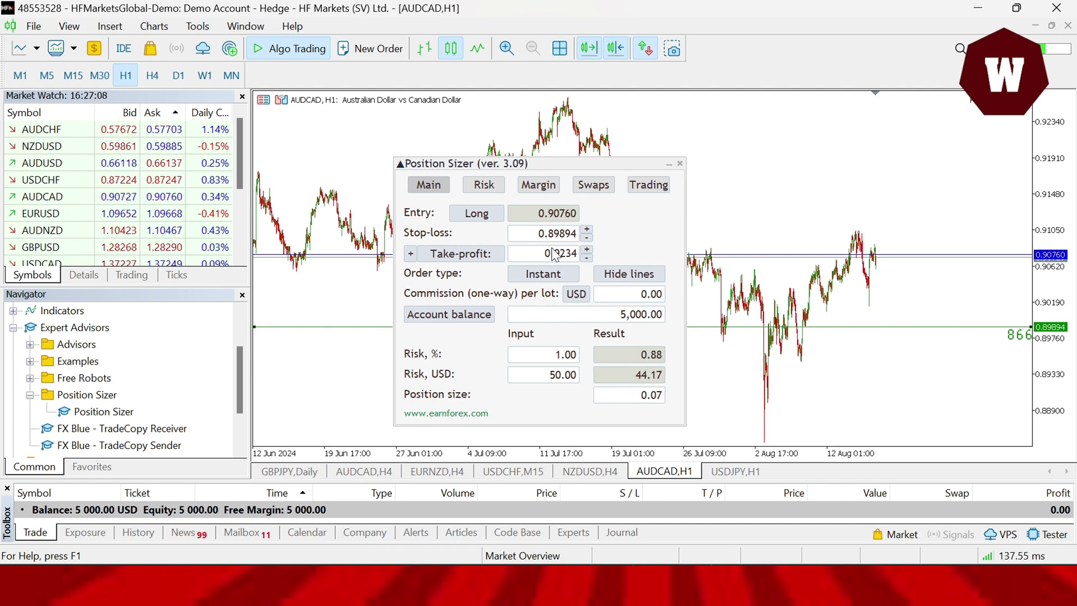
pyautogui.press('Return')
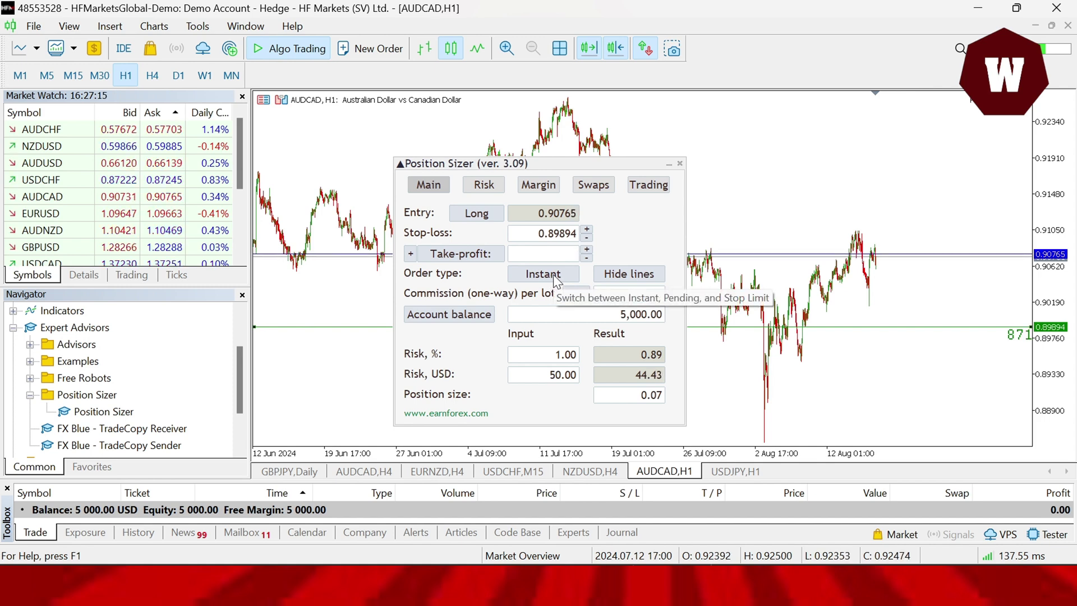
# Step: Set the risk to 2%, giving 100.00 USD risk and a 0.15-lot size
pyautogui.click(563, 355)
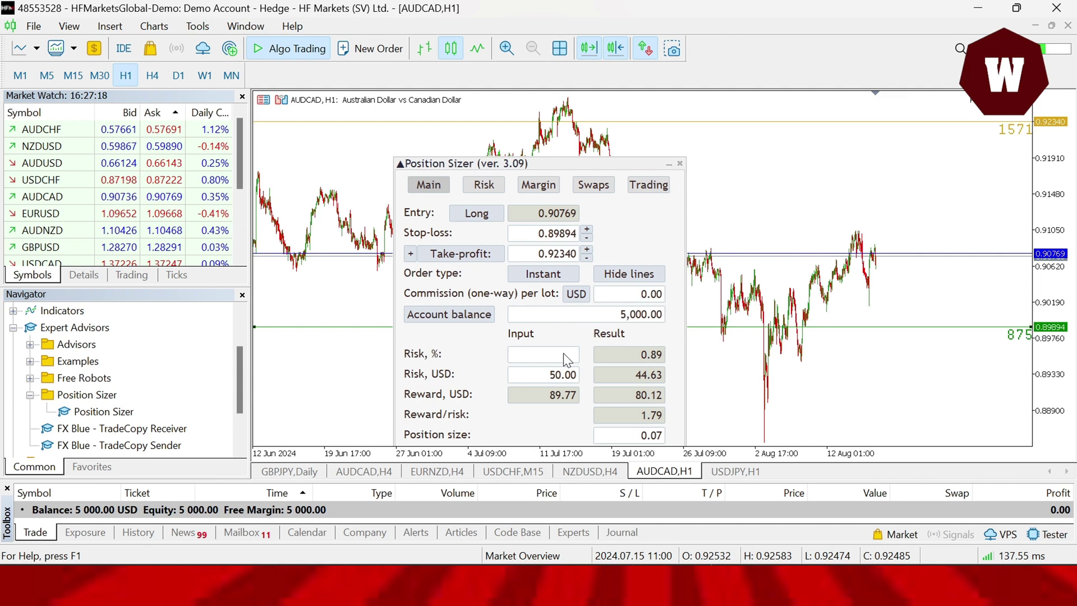
pyautogui.press('BackSpace')
pyautogui.write('2')
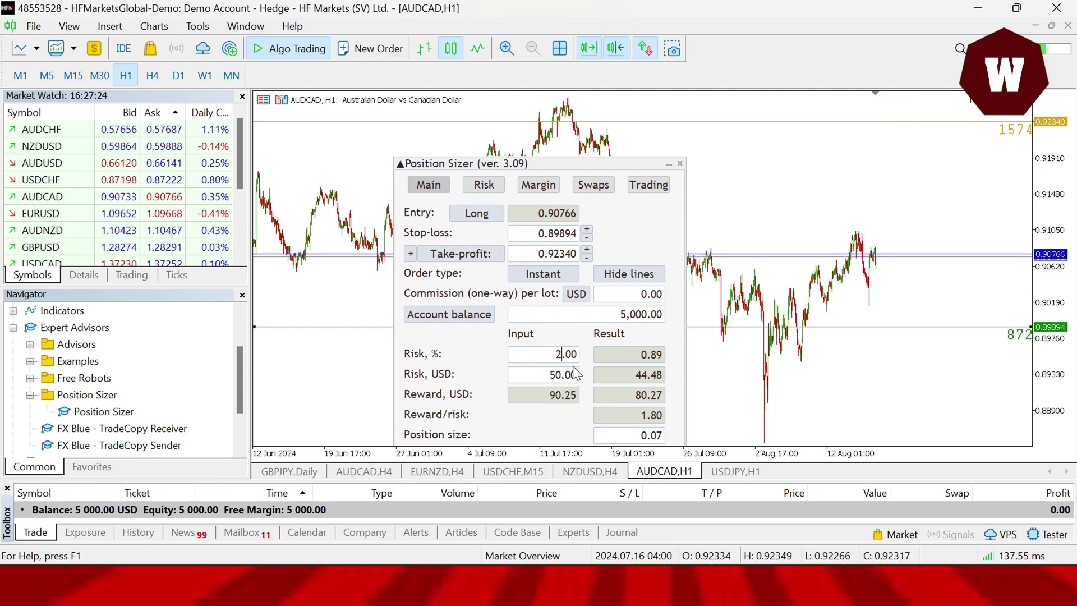
pyautogui.click(539, 359)
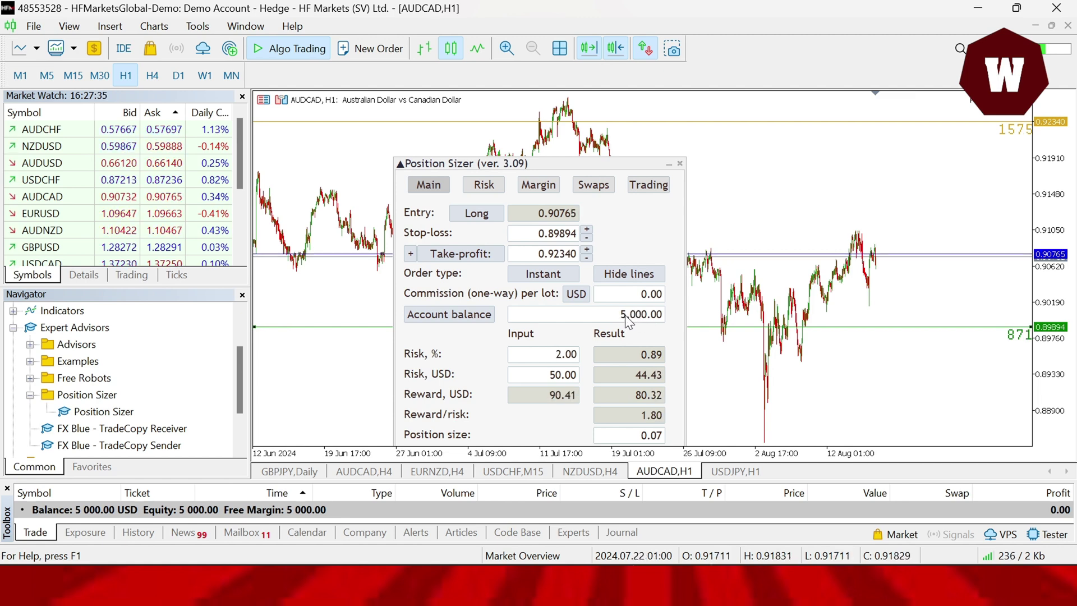
# Step: Execute the 0.15-lot AUDCAD buy from the Trading tab and resize the Toolbox to view it
pyautogui.click(654, 187)
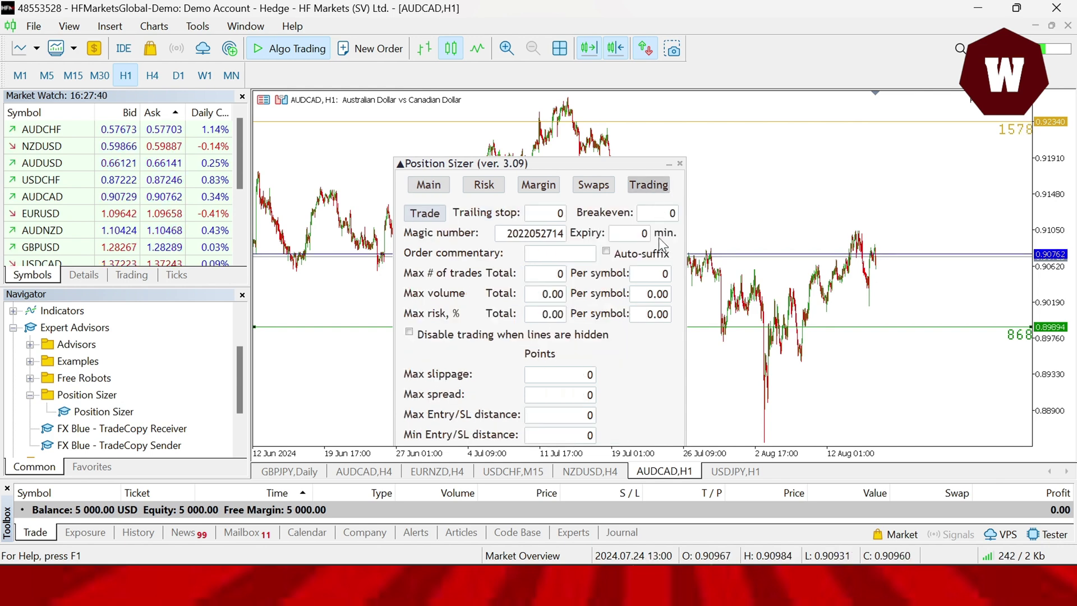
pyautogui.click(428, 216)
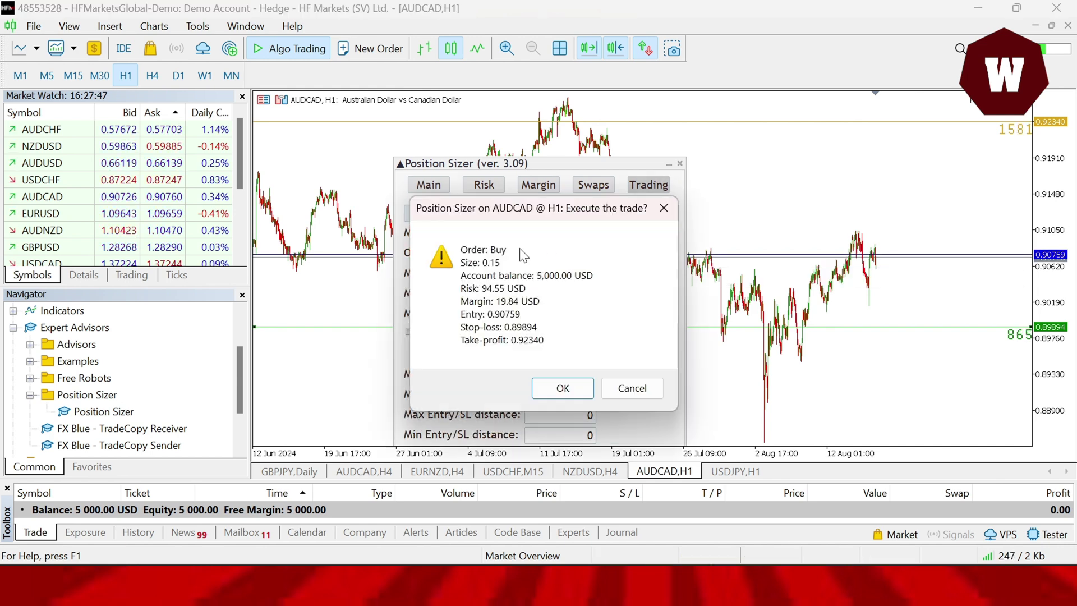
pyautogui.click(562, 388)
pyautogui.moveTo(627, 166); pyautogui.dragTo(656, 102)
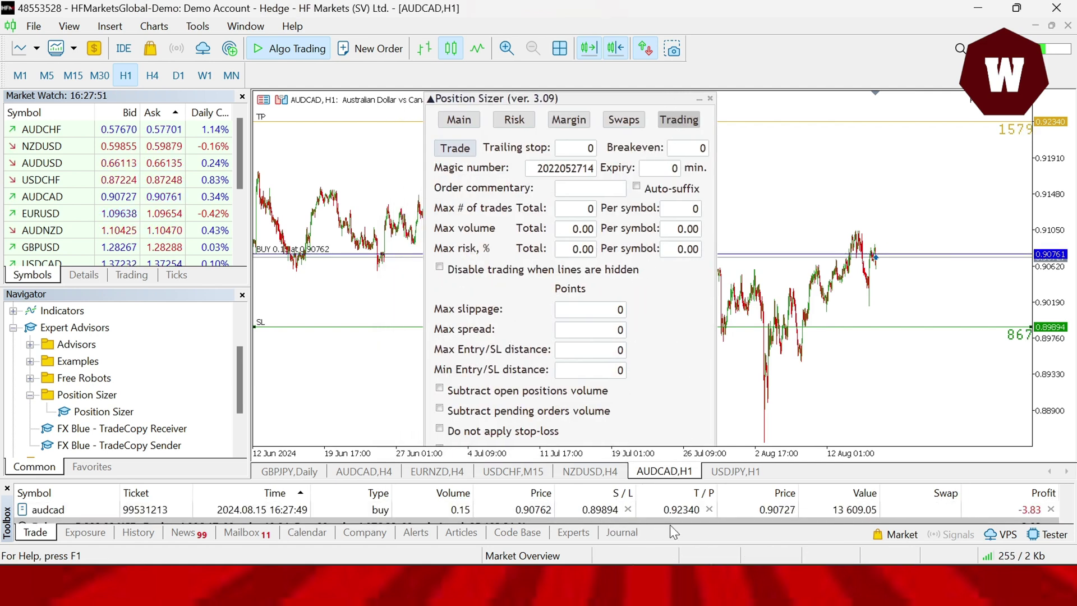
pyautogui.moveTo(664, 480); pyautogui.dragTo(673, 349)
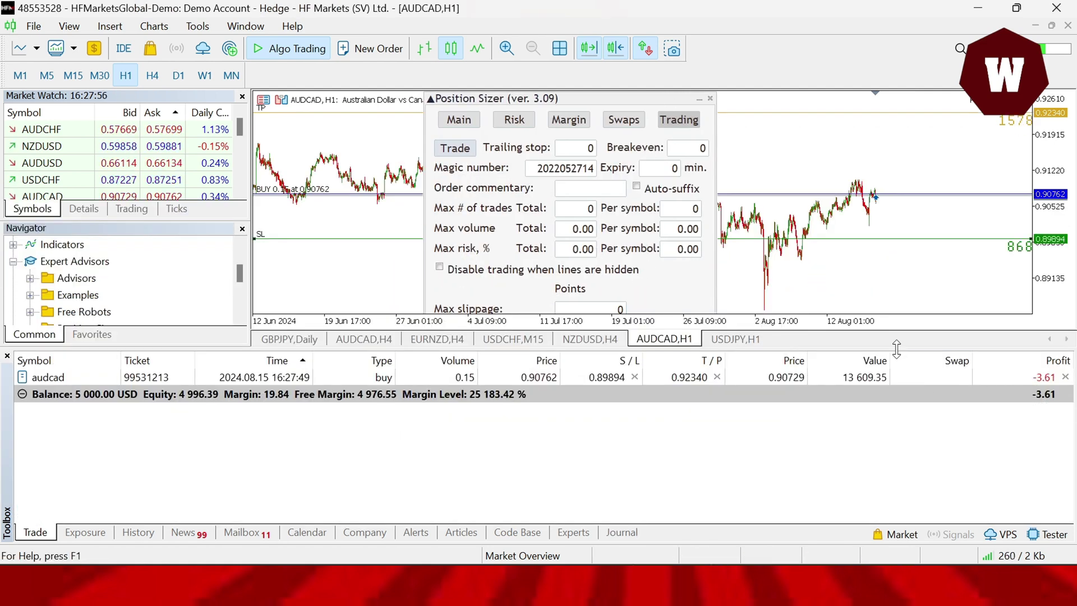
pyautogui.moveTo(901, 349); pyautogui.dragTo(899, 460)
# Step: Set take-profit to 0.92110 and risk to 2%, sizing a 0.20-lot AUDCAD buy
pyautogui.click(711, 100)
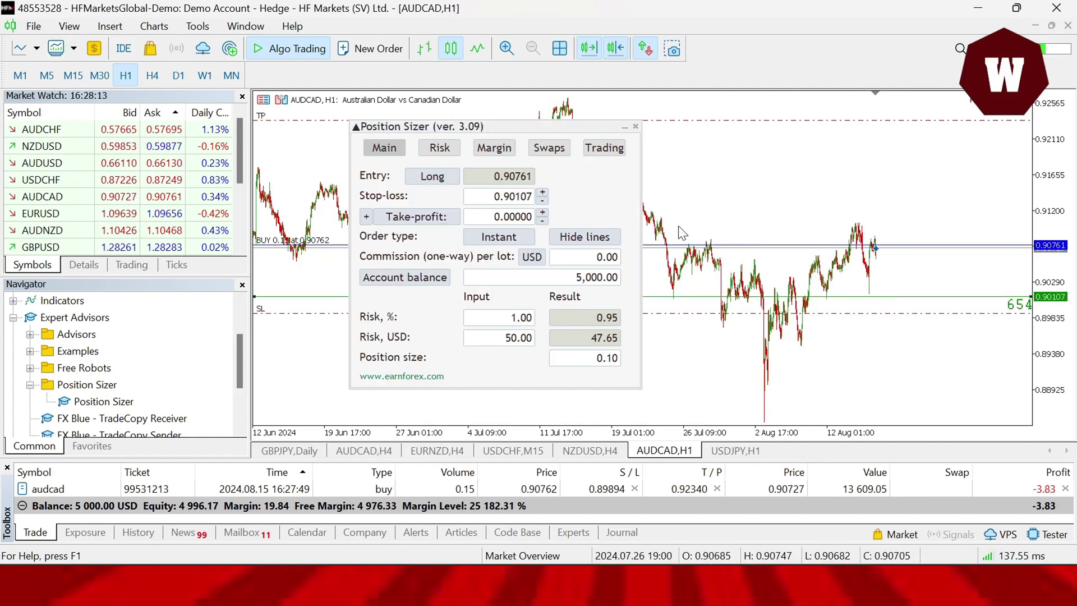
pyautogui.click(507, 215)
pyautogui.write('9211')
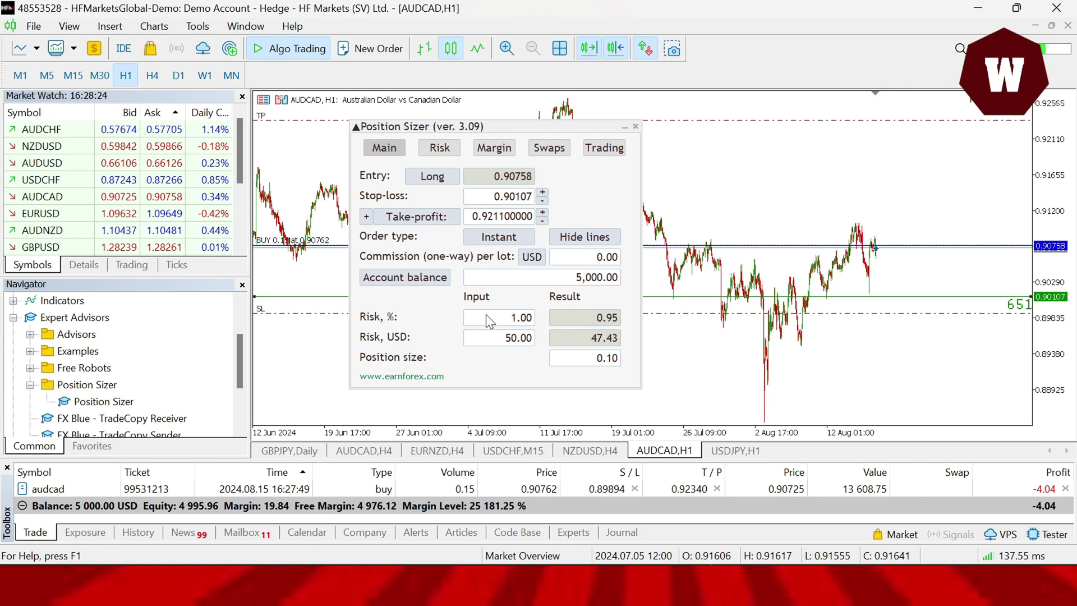
pyautogui.doubleClick(514, 319)
pyautogui.write('2')
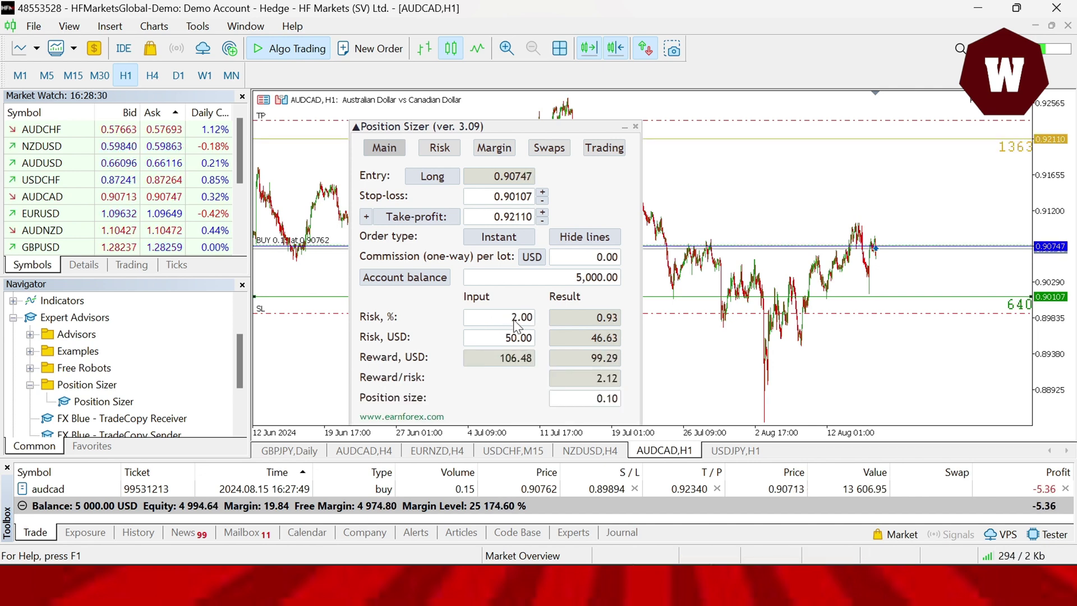
pyautogui.write('100')
pyautogui.press('Return')
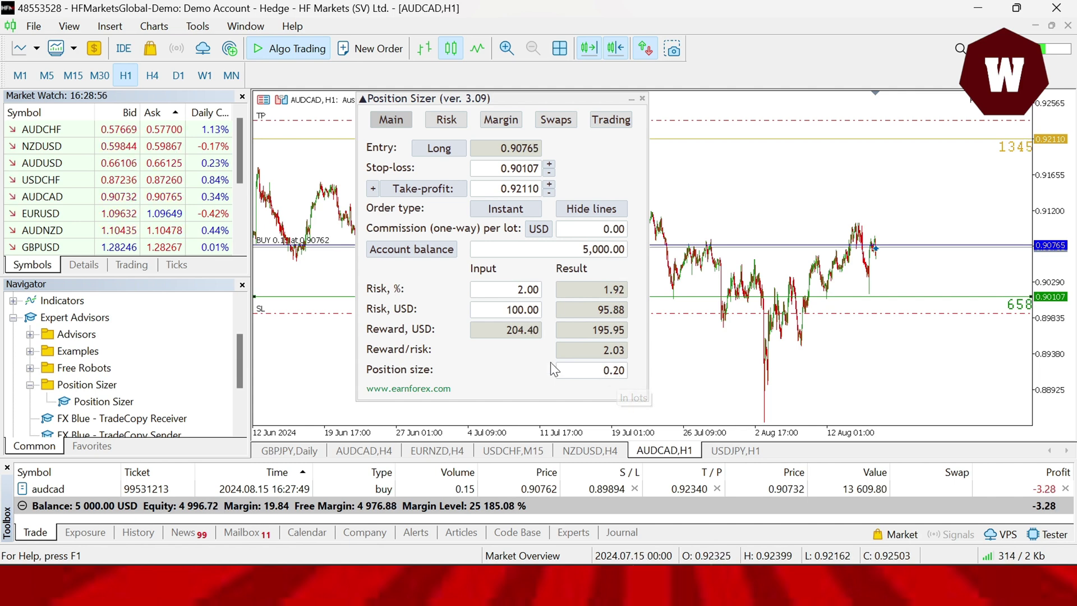
# Step: Execute and confirm the second 0.20-lot AUDCAD buy from the Trading tab
pyautogui.click(612, 122)
pyautogui.click(390, 152)
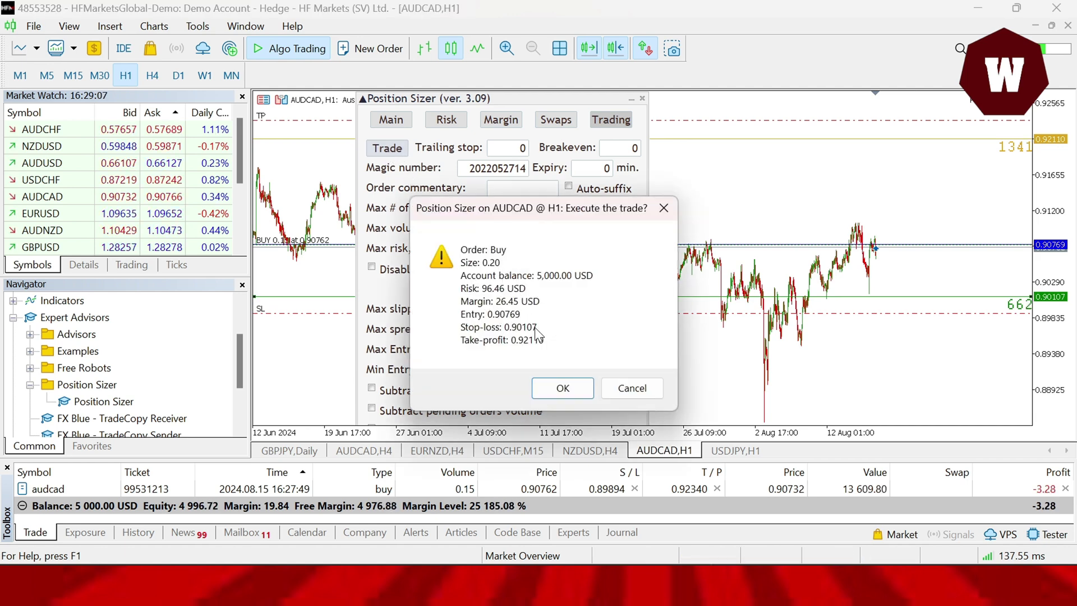
pyautogui.click(552, 392)
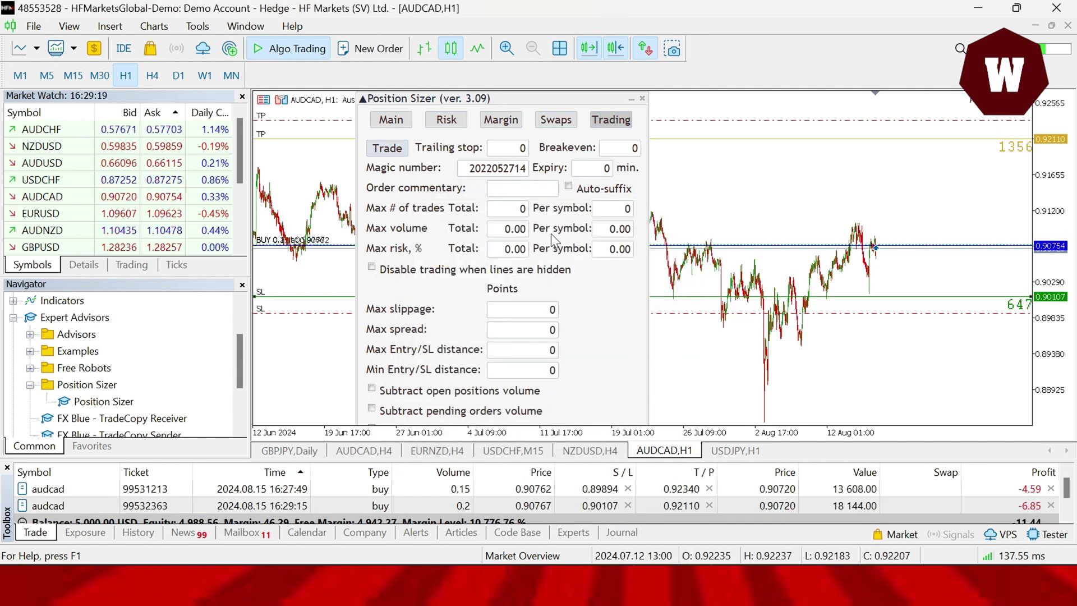
# Step: Toggle the direction to Short, close Position Sizer on AUDCAD, and show the EURNZD H4 chart
pyautogui.click(408, 125)
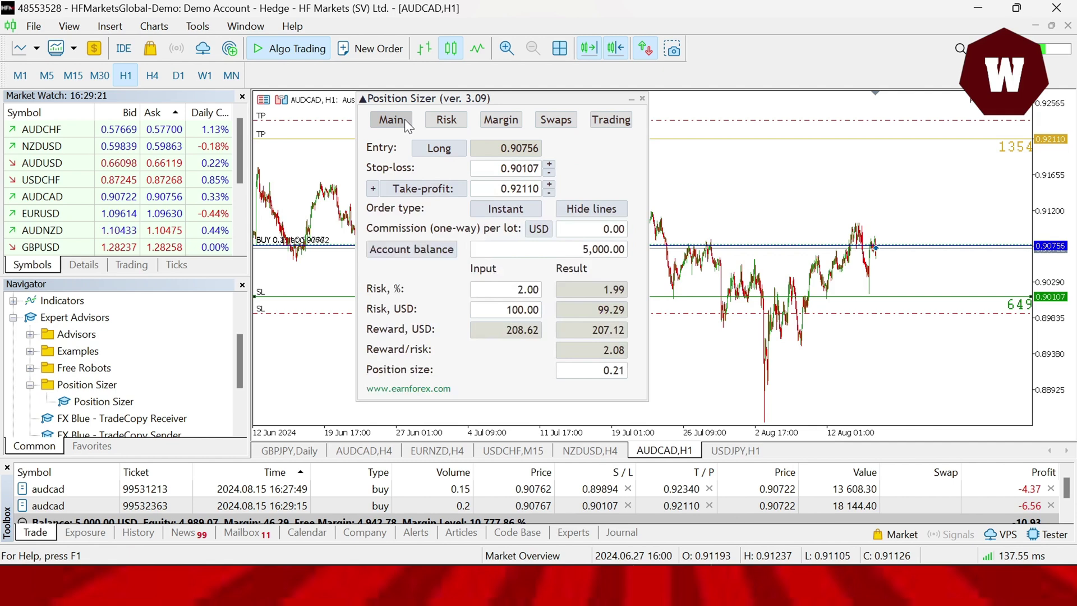
pyautogui.click(434, 149)
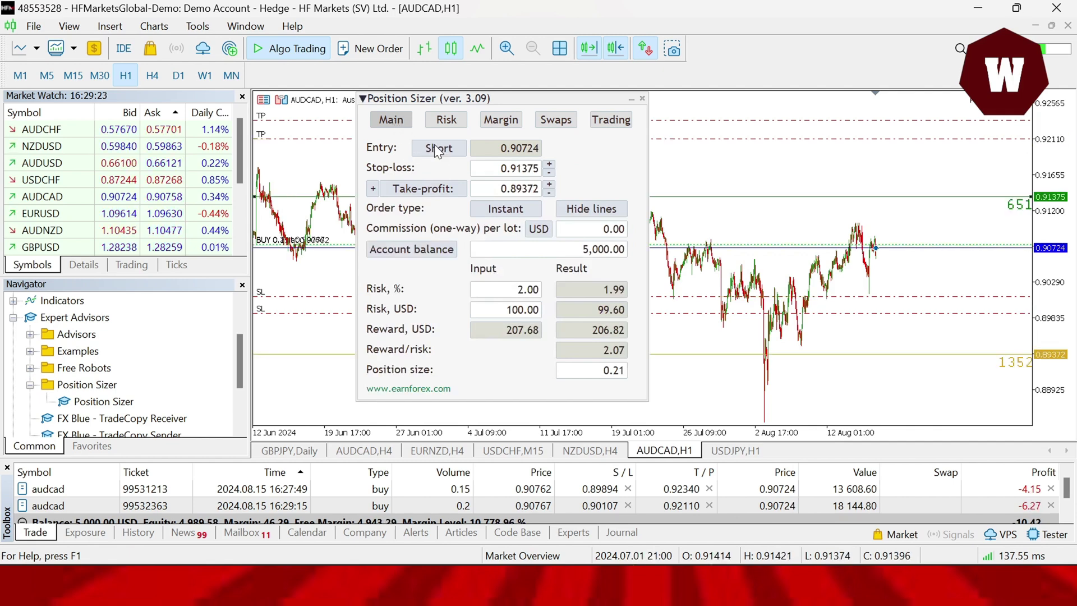
pyautogui.click(642, 98)
pyautogui.click(462, 451)
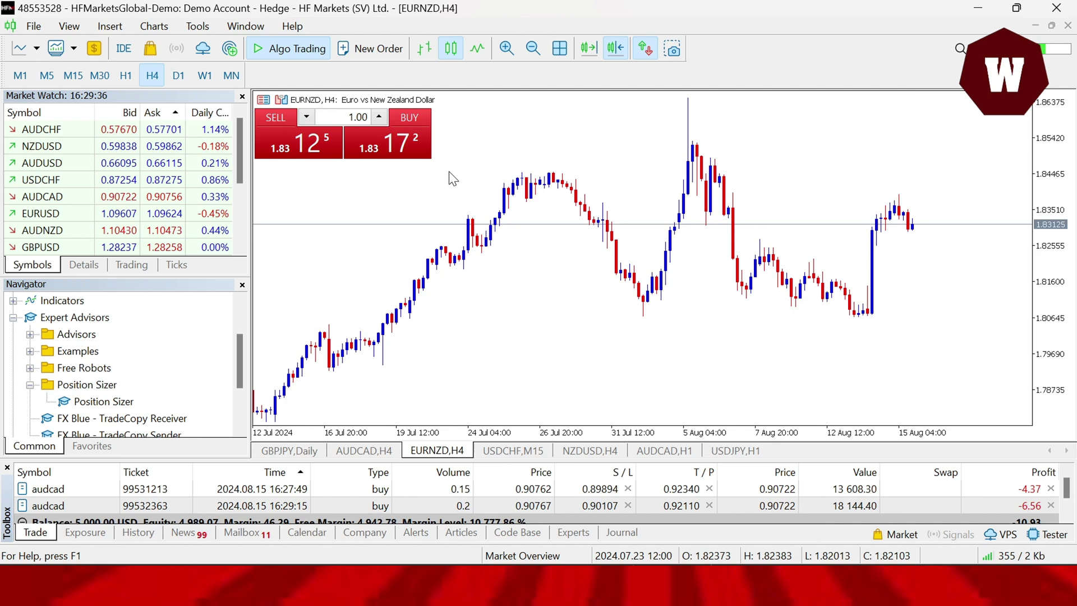
# Step: Attach Position Sizer to EURNZD H4 as a short pending order, entry 1.82025, stop-loss 1.85871
pyautogui.moveTo(327, 395); pyautogui.dragTo(516, 289)
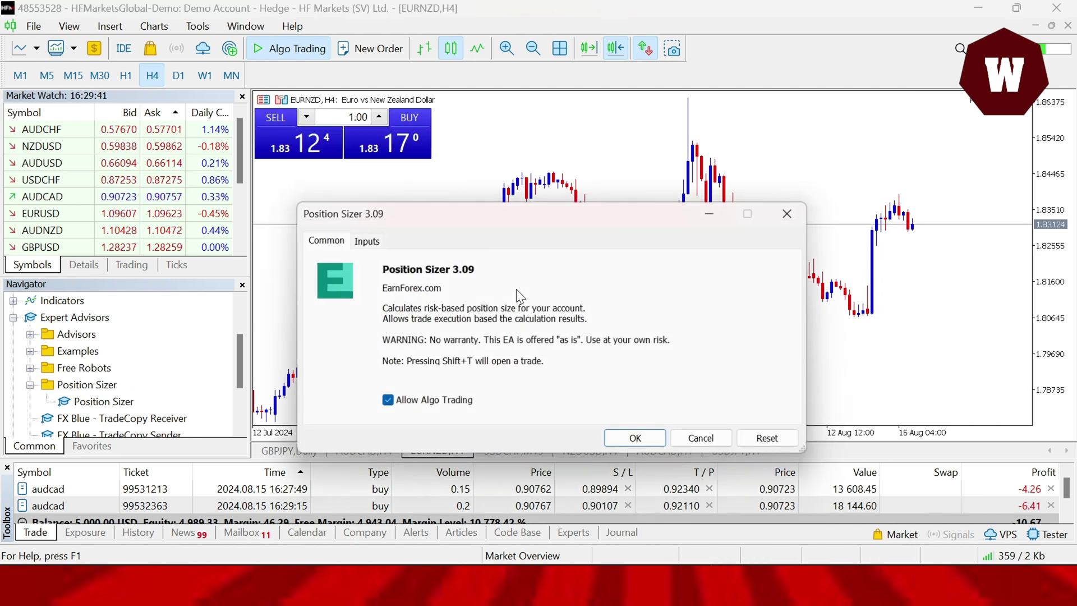
pyautogui.press('Return')
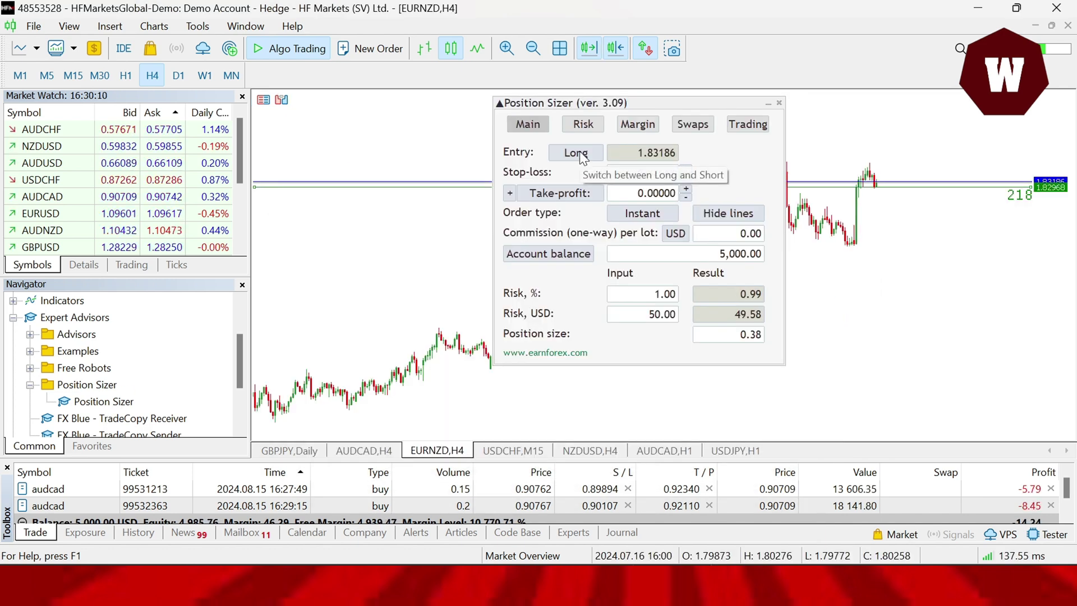
pyautogui.click(575, 153)
pyautogui.click(658, 213)
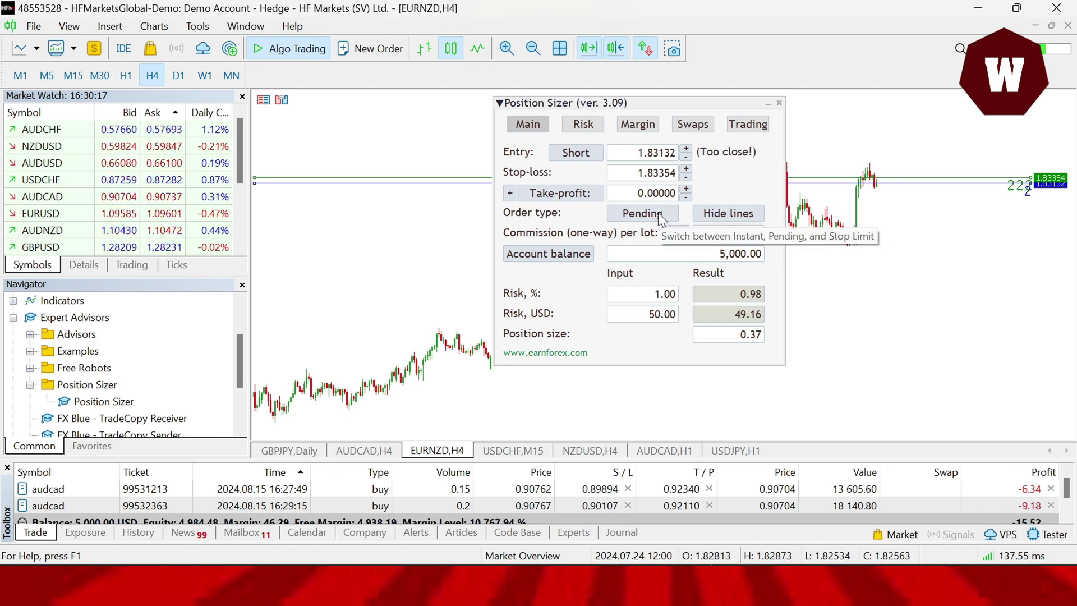
pyautogui.moveTo(915, 182); pyautogui.dragTo(921, 232)
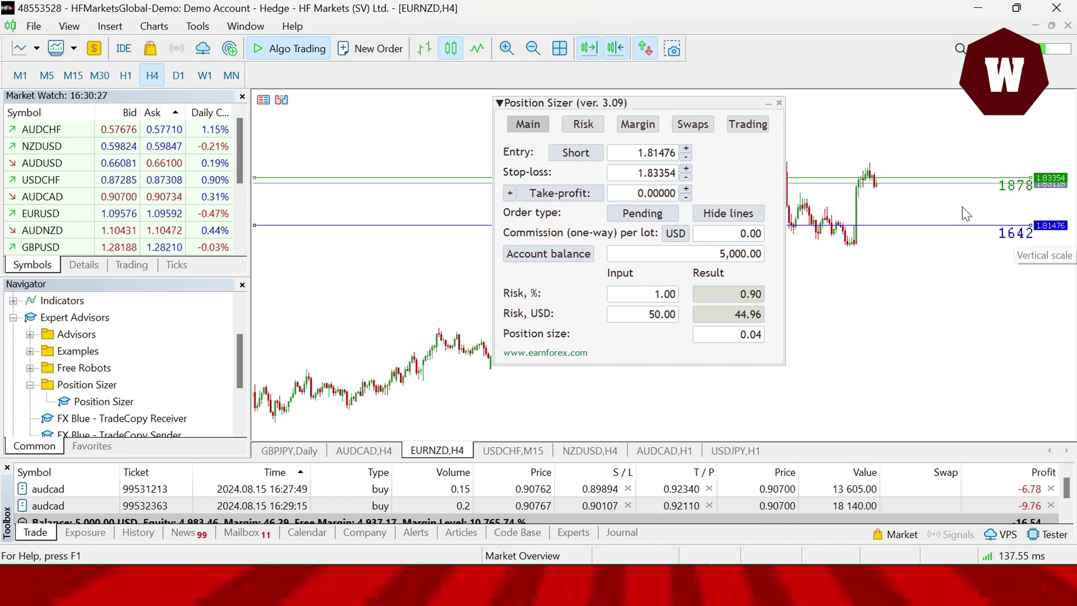
pyautogui.moveTo(911, 179); pyautogui.dragTo(909, 114)
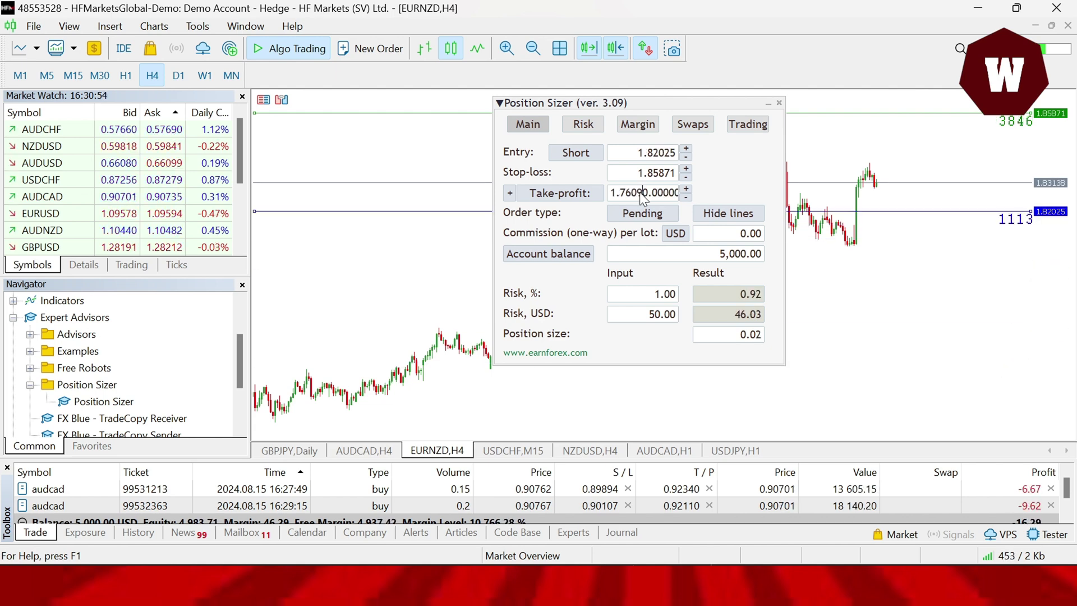
# Step: Commit take-profit 1.76090 and set risk to 2%, giving a 0.04-lot size
pyautogui.click(653, 296)
pyautogui.write('2')
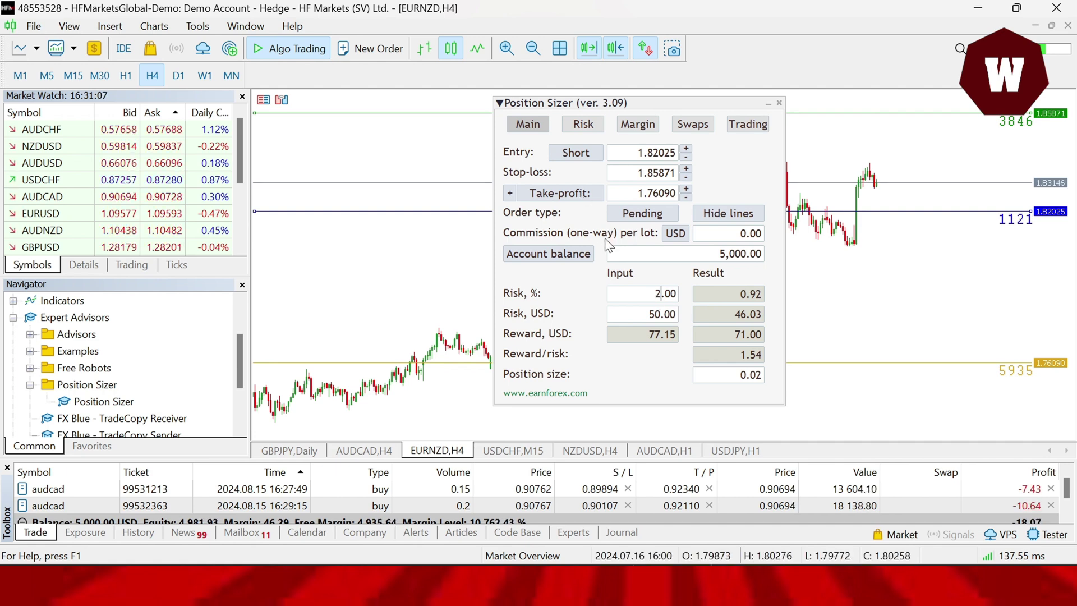
pyautogui.press('BackSpace')
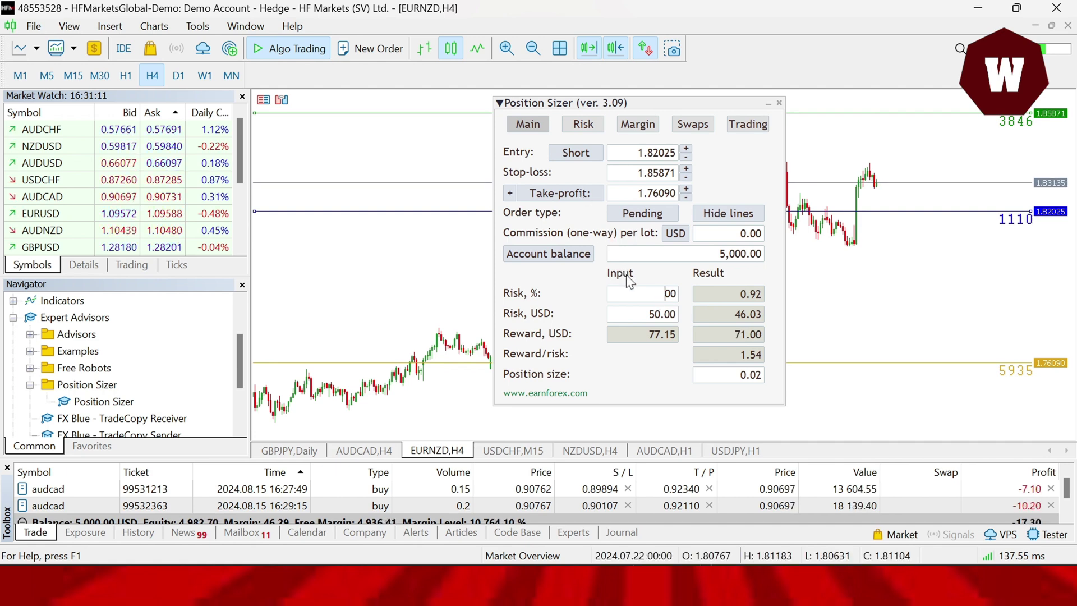
pyautogui.write('2.')
pyautogui.write('0')
pyautogui.press('Return')
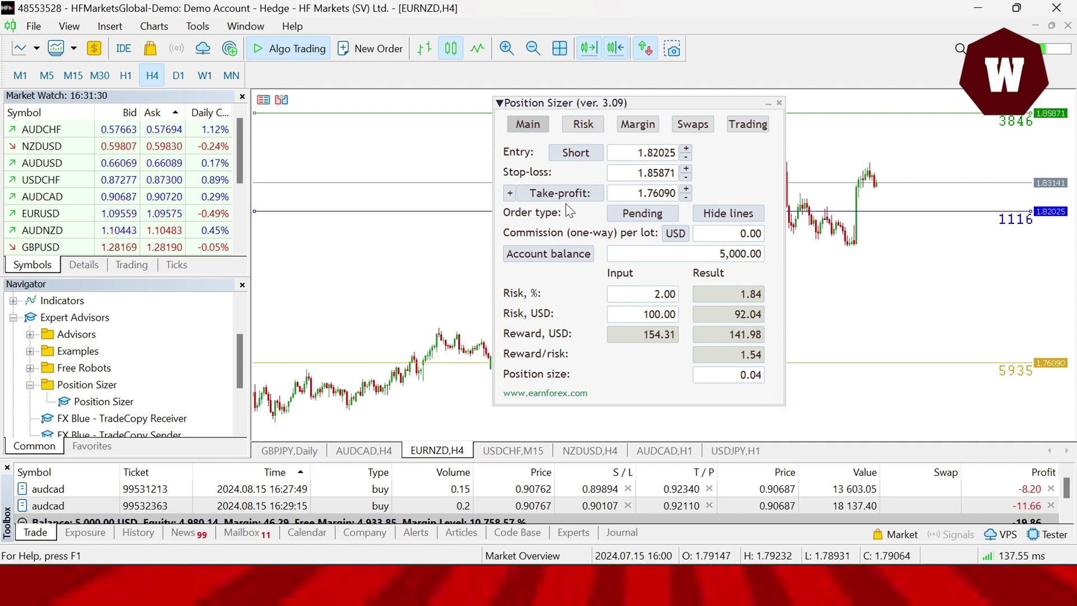
# Step: Place and confirm the 0.04-lot EURNZD sell stop at 1.82025
pyautogui.click(747, 125)
pyautogui.click(528, 155)
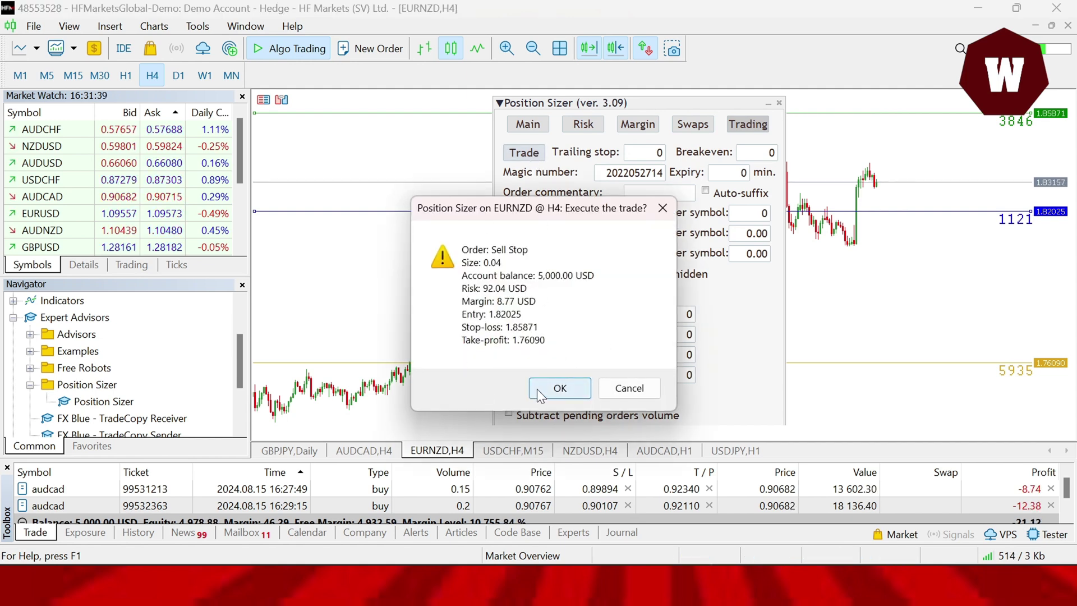
pyautogui.click(558, 389)
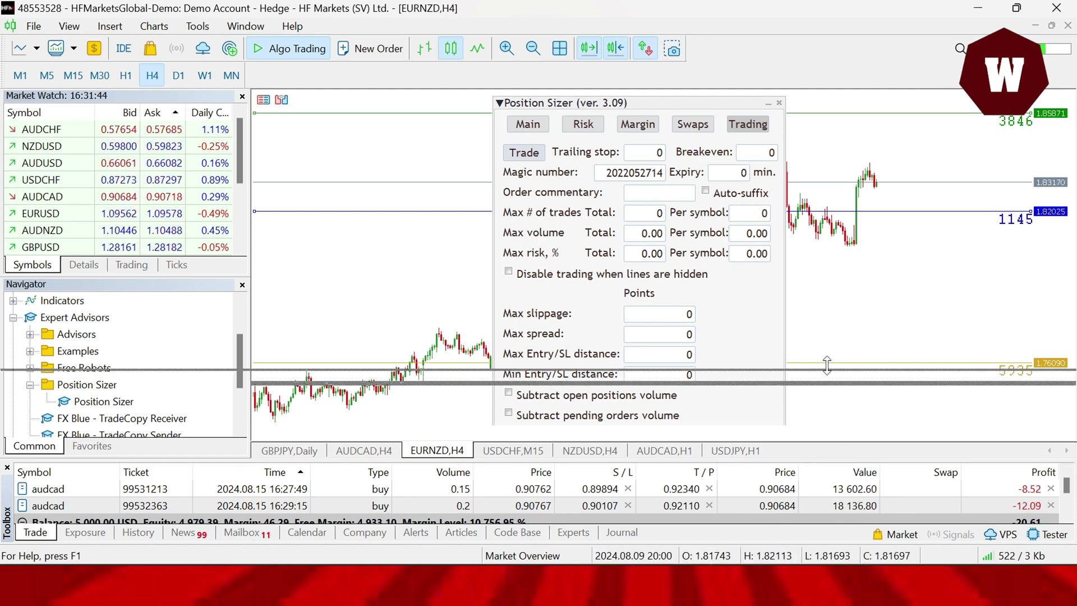
# Step: Check the new order in the trade list, move the panel right, and show USDCHF M15
pyautogui.moveTo(850, 472); pyautogui.dragTo(835, 347)
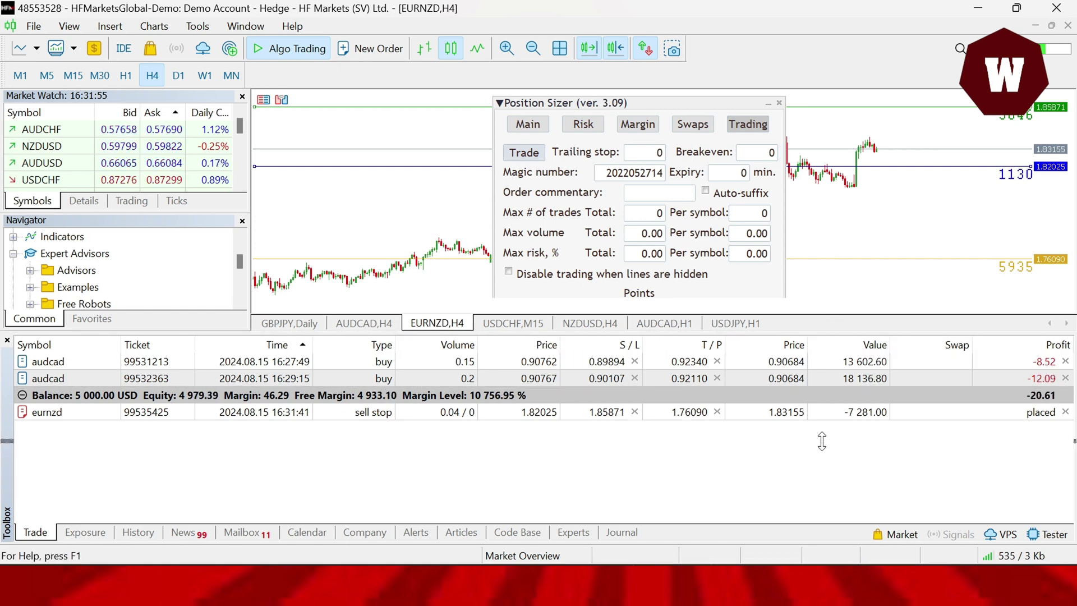
pyautogui.moveTo(817, 336); pyautogui.dragTo(815, 440)
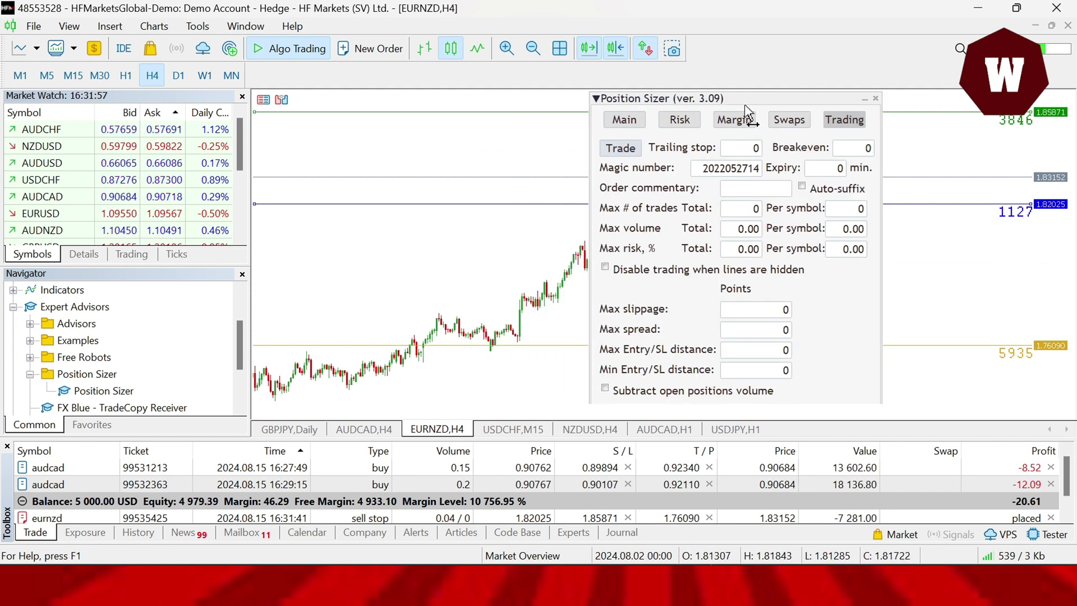
pyautogui.moveTo(611, 101); pyautogui.dragTo(741, 96)
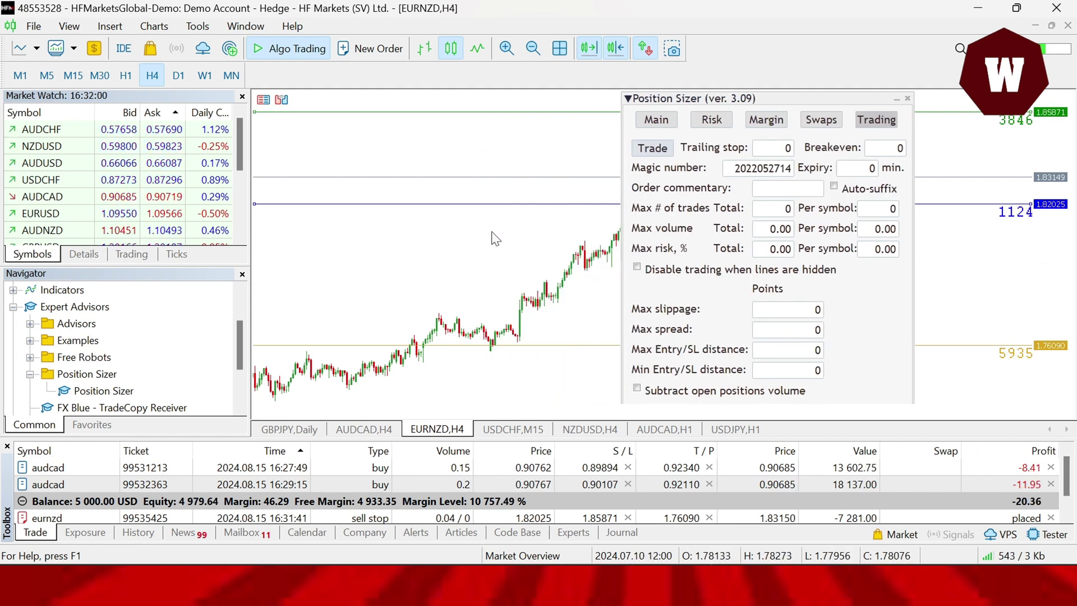
pyautogui.click(506, 432)
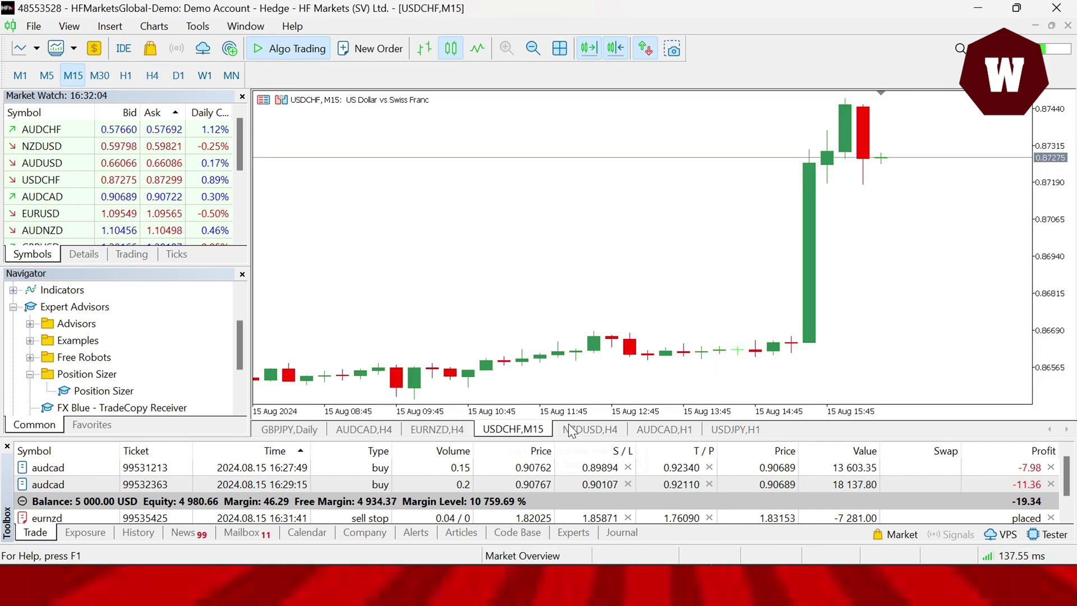
# Step: Show the NZDUSD H4 chart, then download Position Sizer (1).zip for MetaTrader 5 from EarnForex
pyautogui.click(589, 429)
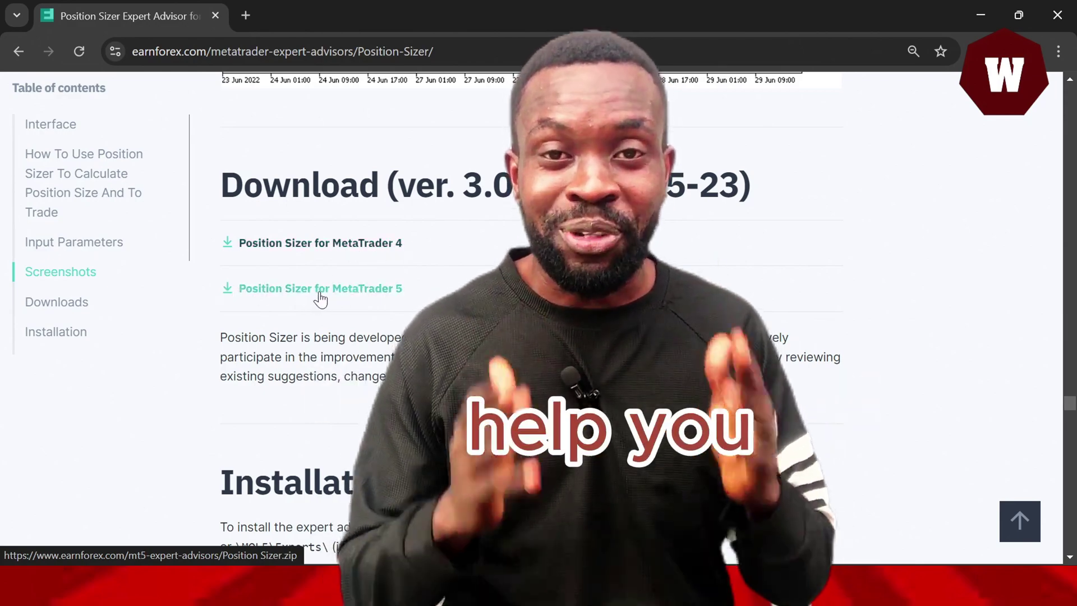
pyautogui.click(279, 295)
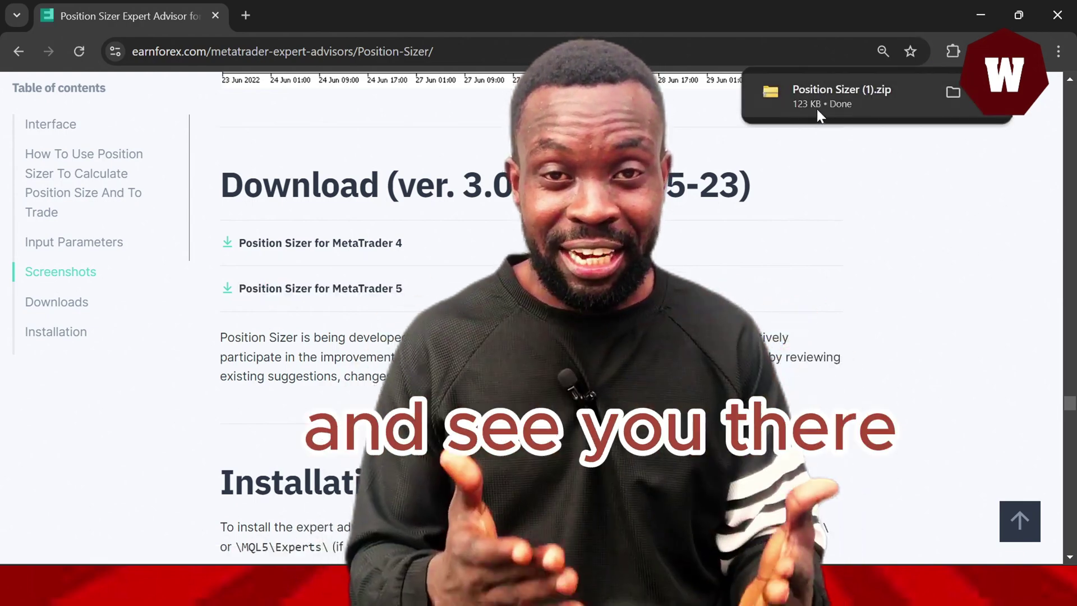